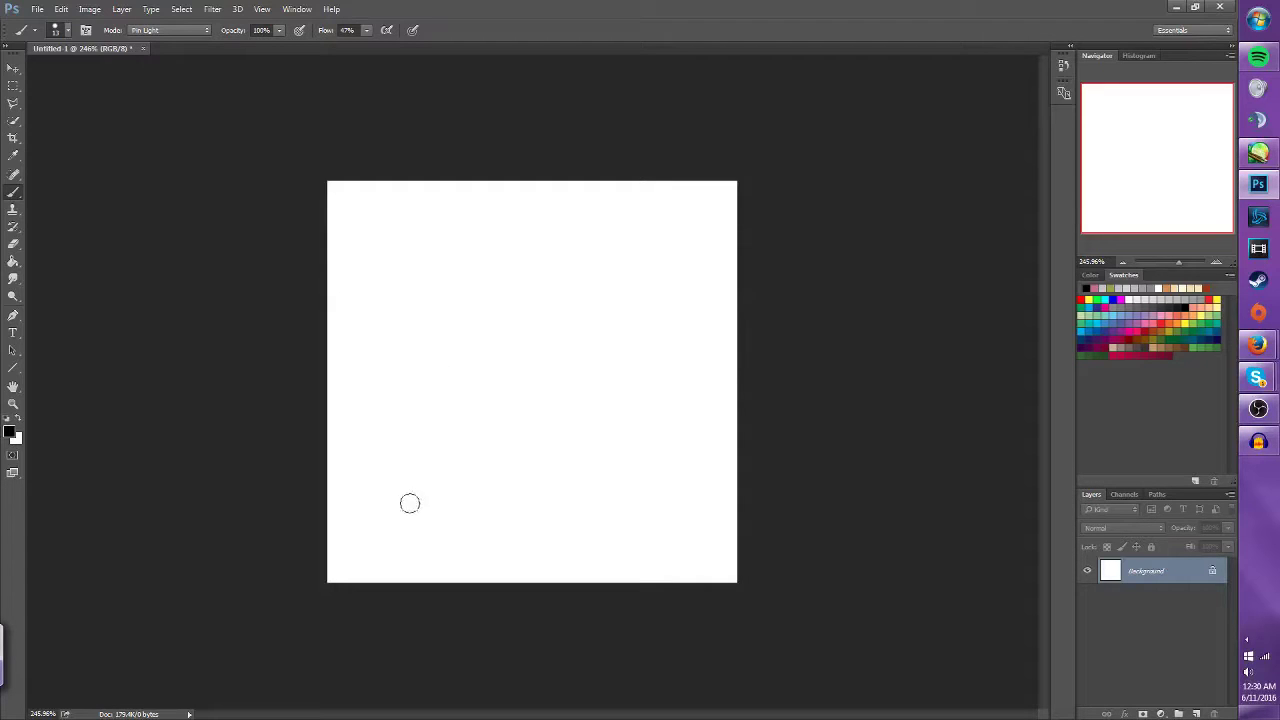
Show the Timeline panel from the Window menu
click(291, 12)
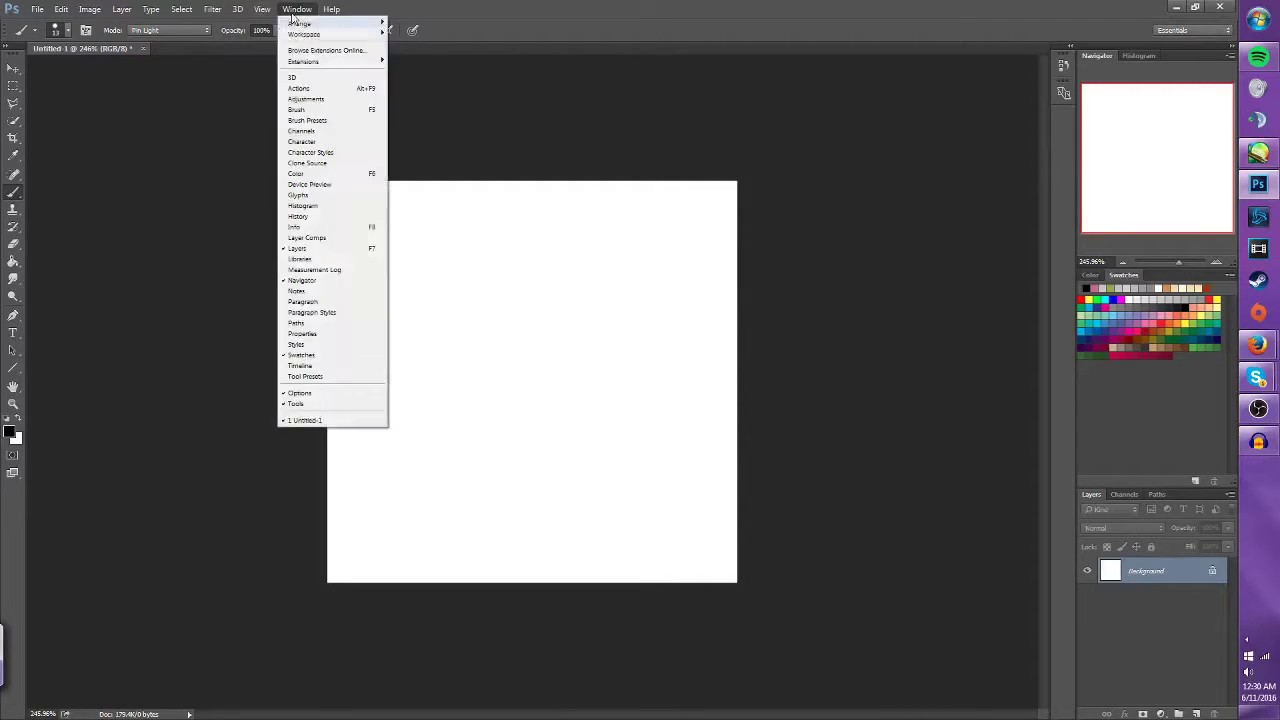
click(301, 366)
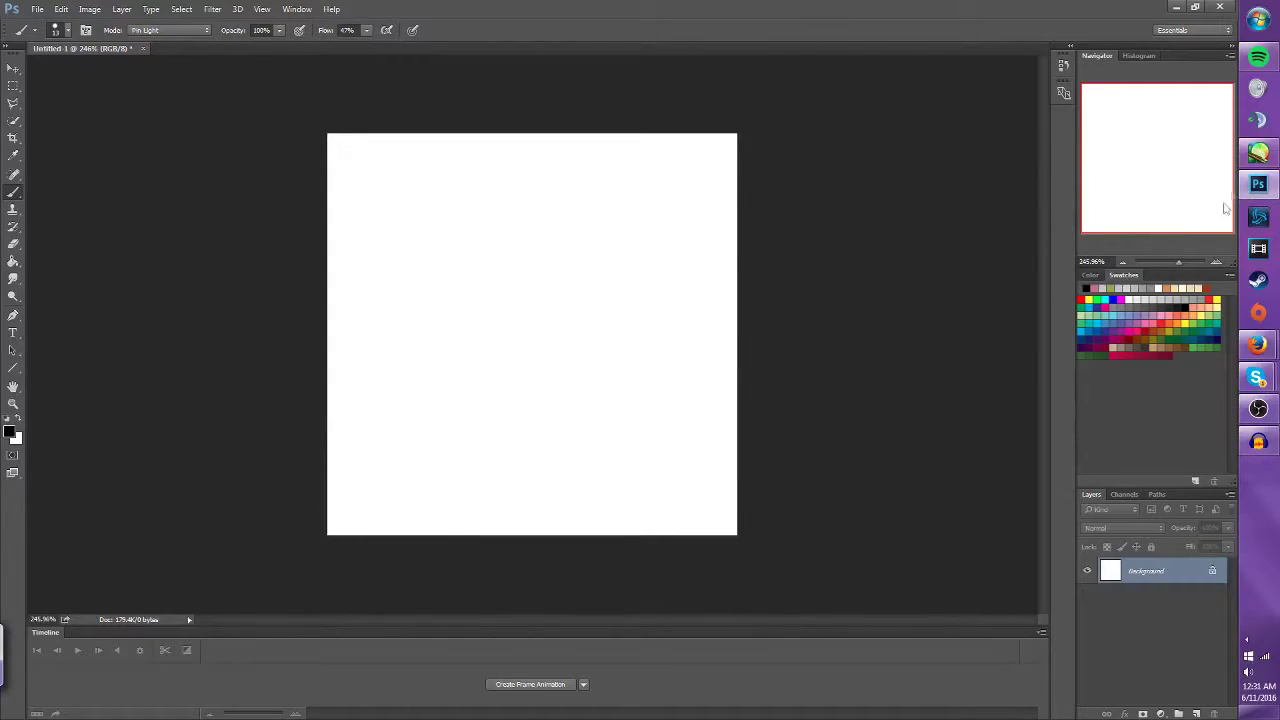
click(1258, 184)
click(1259, 185)
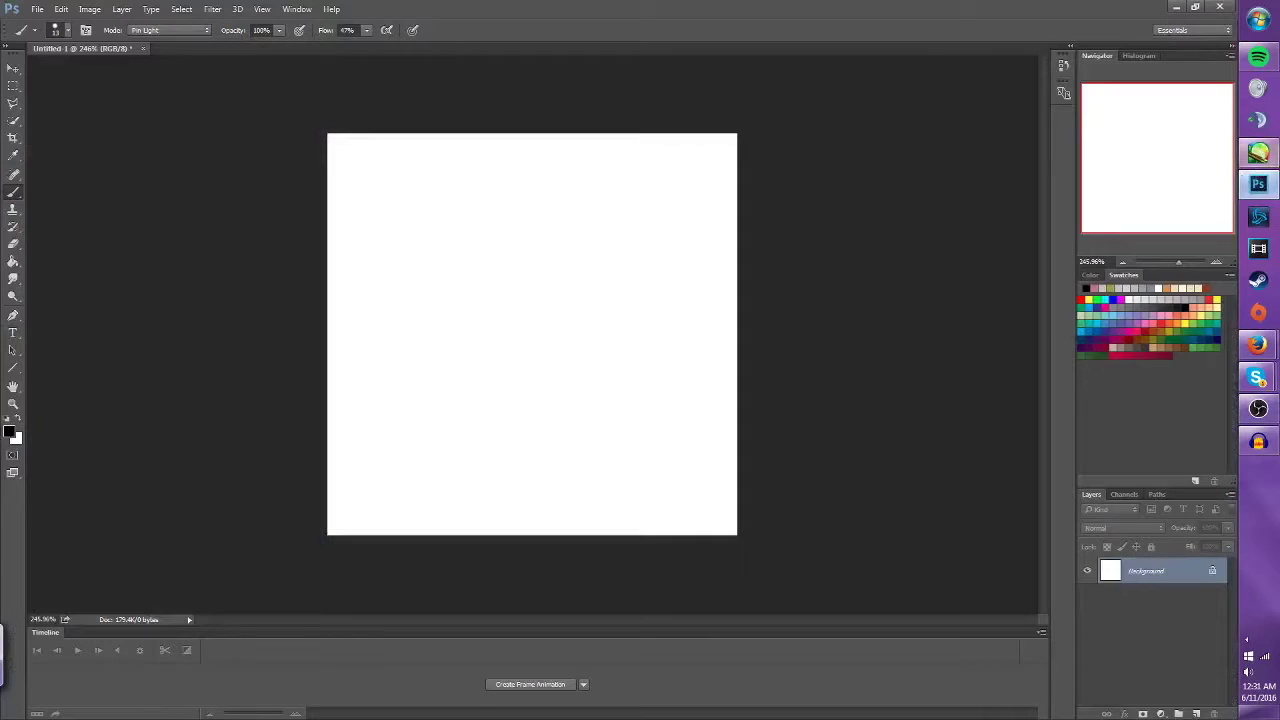
Add a new empty Layer 1 above the Background layer
right_click(1262, 189)
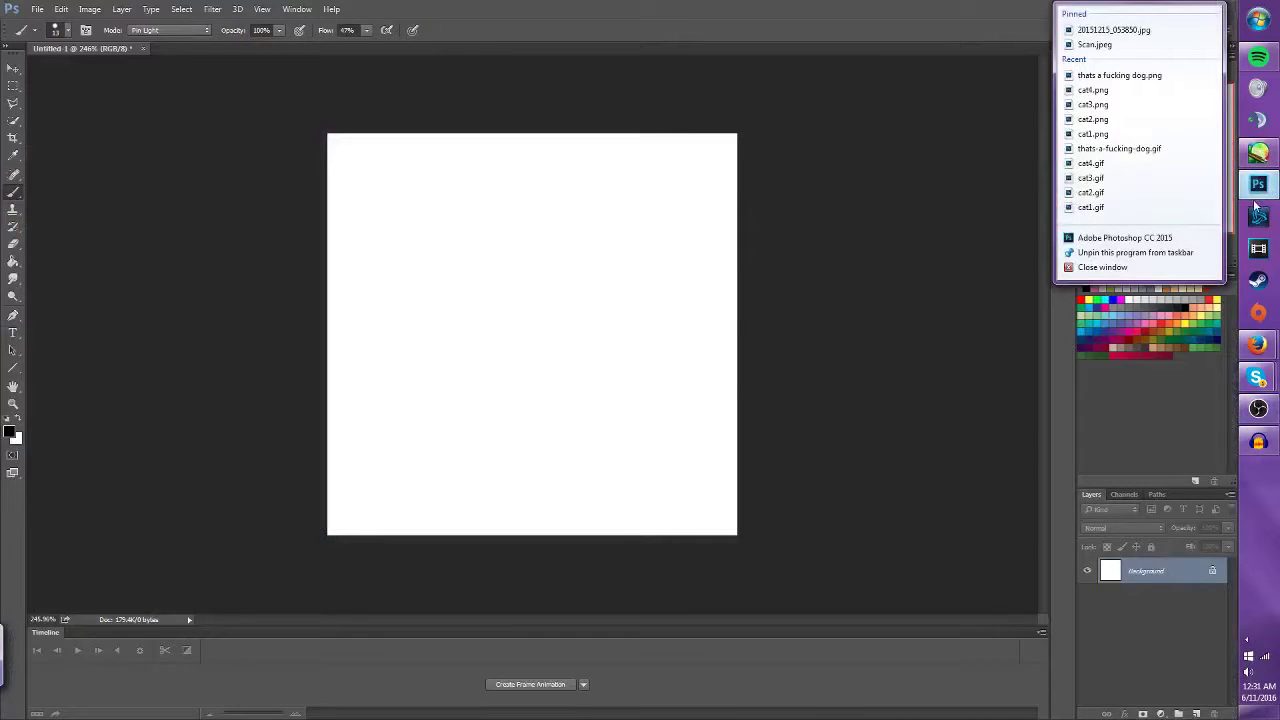
click(1000, 248)
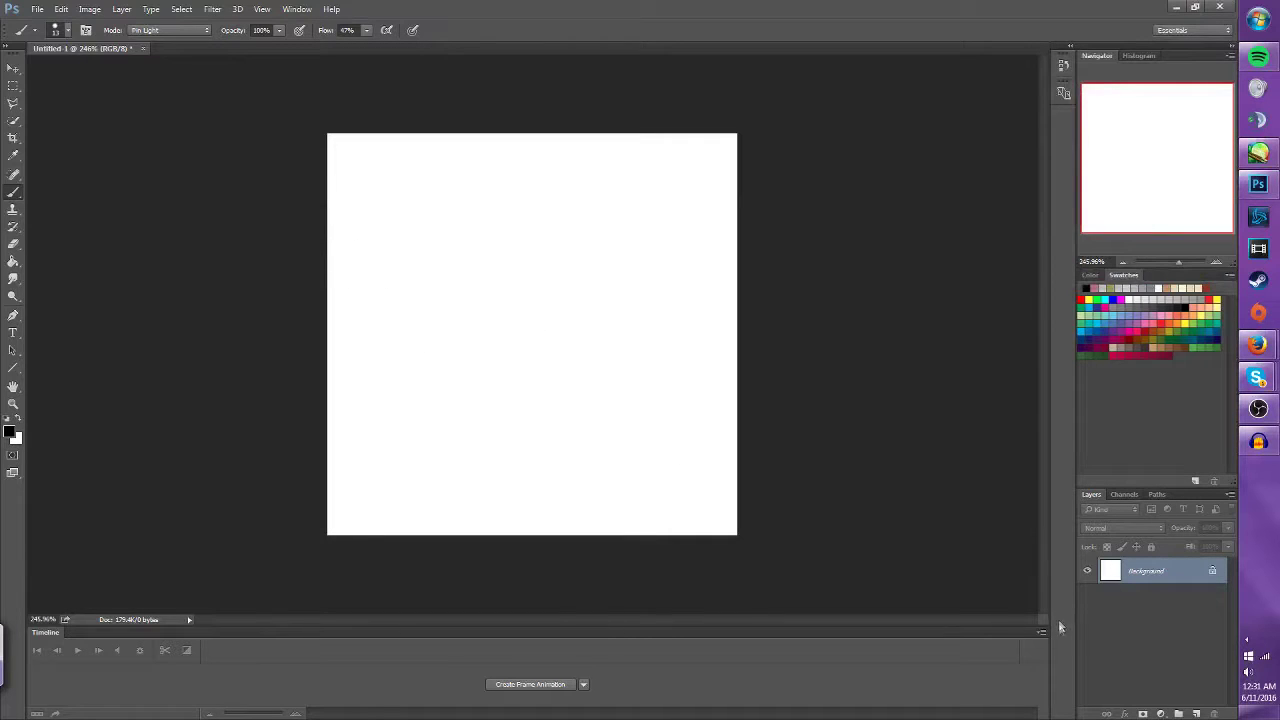
click(1196, 713)
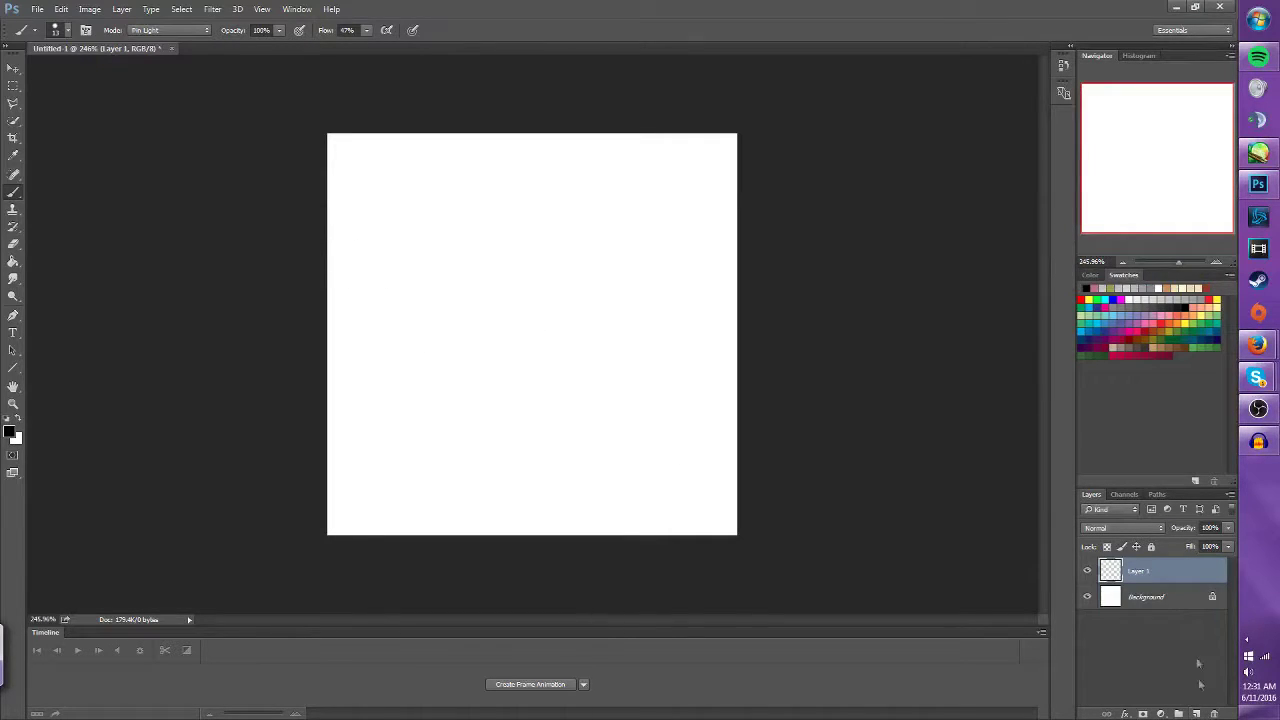
Add more empty layers and draw a black circle on Layer 1 near the bottom-left
click(1196, 713)
click(1196, 713)
click(1196, 713)
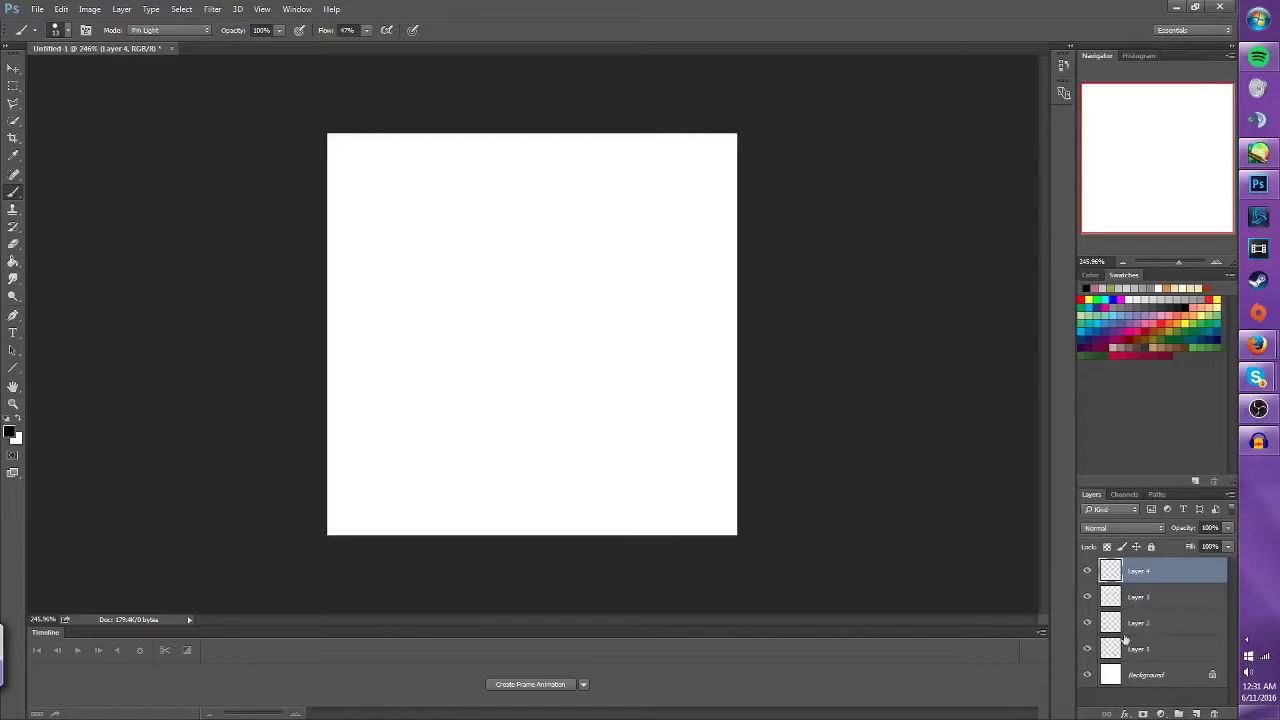
click(1155, 652)
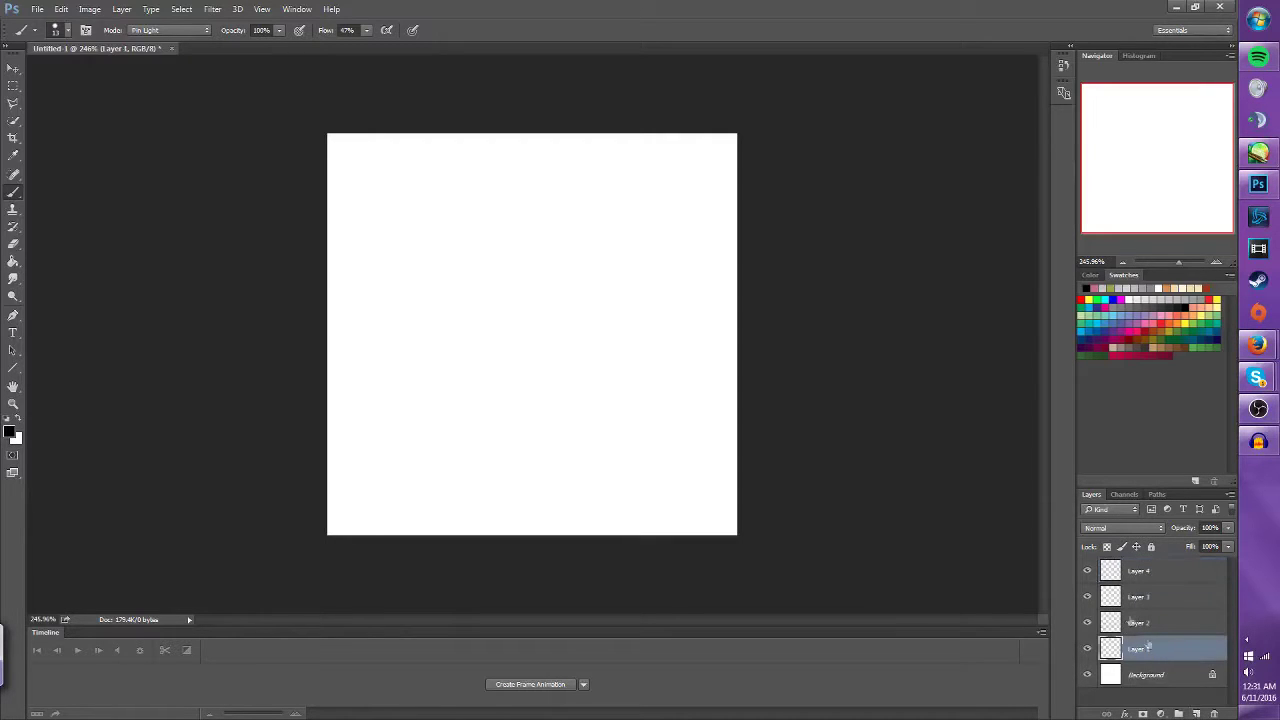
mouse_move(378, 436)
mouse_down()
mouse_move(371, 505)
mouse_move(370, 421)
mouse_move(428, 438)
mouse_up()
key(ctrl+z)
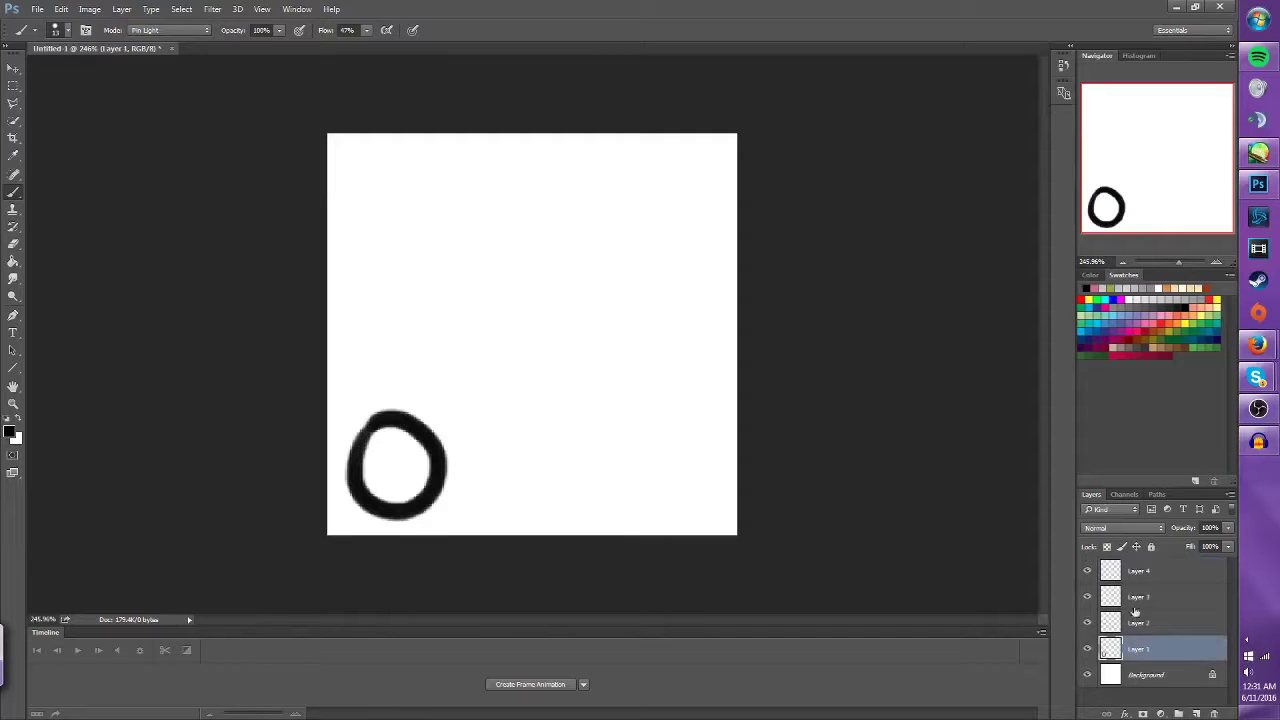
Draw circles on Layers 2, 3 and 4, each further up and right along the arc
click(1146, 623)
mouse_move(448, 352)
mouse_down()
mouse_move(498, 409)
mouse_move(448, 359)
mouse_move(407, 398)
mouse_move(457, 371)
mouse_up()
key(ctrl+z)
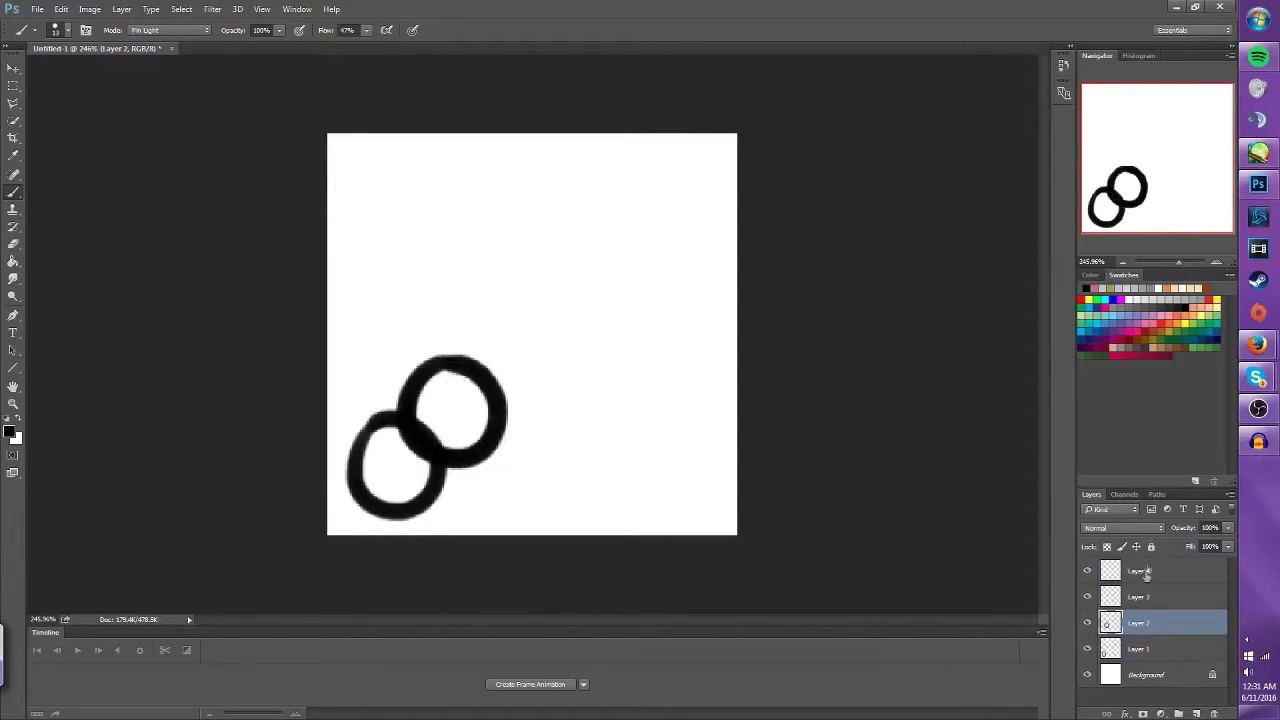
click(1146, 600)
mouse_move(565, 350)
mouse_down()
mouse_move(504, 418)
mouse_move(571, 371)
mouse_move(564, 429)
mouse_move(560, 338)
mouse_up()
key(ctrl+z)
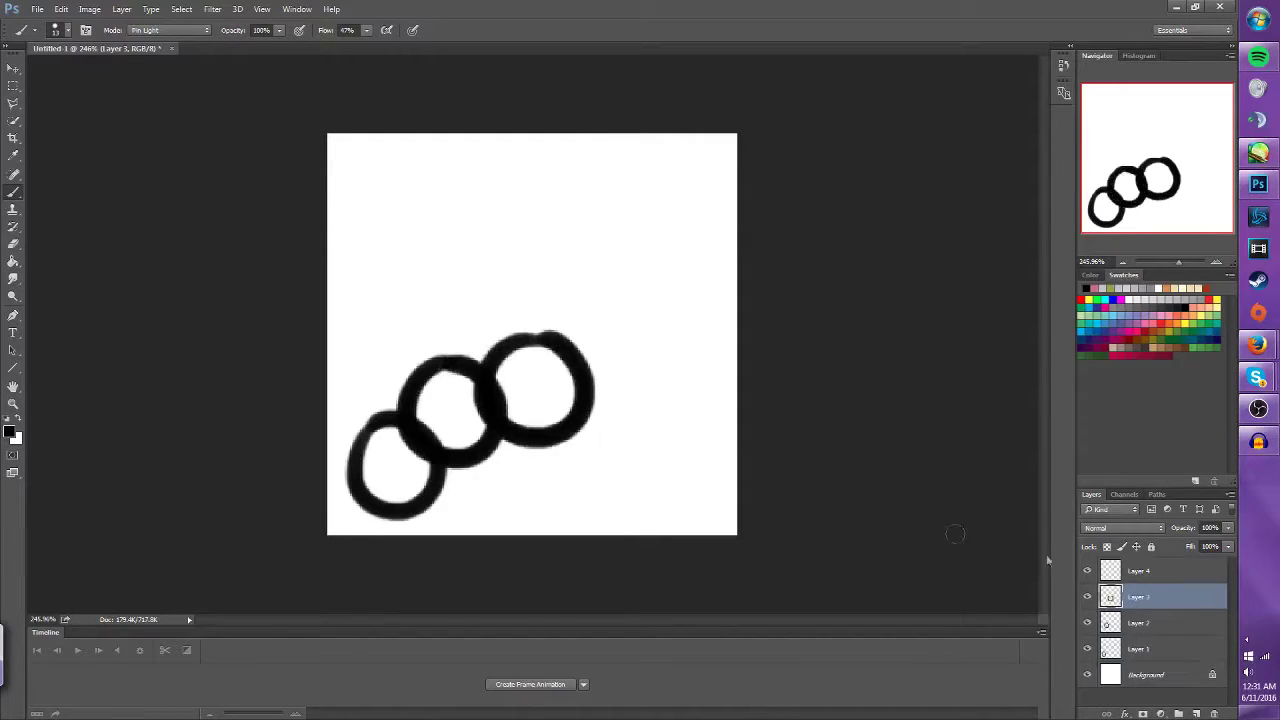
click(1155, 576)
mouse_move(617, 384)
mouse_down()
mouse_move(605, 362)
mouse_move(625, 370)
mouse_move(620, 451)
mouse_move(614, 366)
mouse_move(655, 430)
mouse_move(633, 390)
mouse_move(640, 443)
mouse_move(620, 356)
mouse_up()
key(ctrl+z)
key(ctrl+z)
key(ctrl+z)
key(ctrl+z)
key(ctrl+z)
key(ctrl+z)
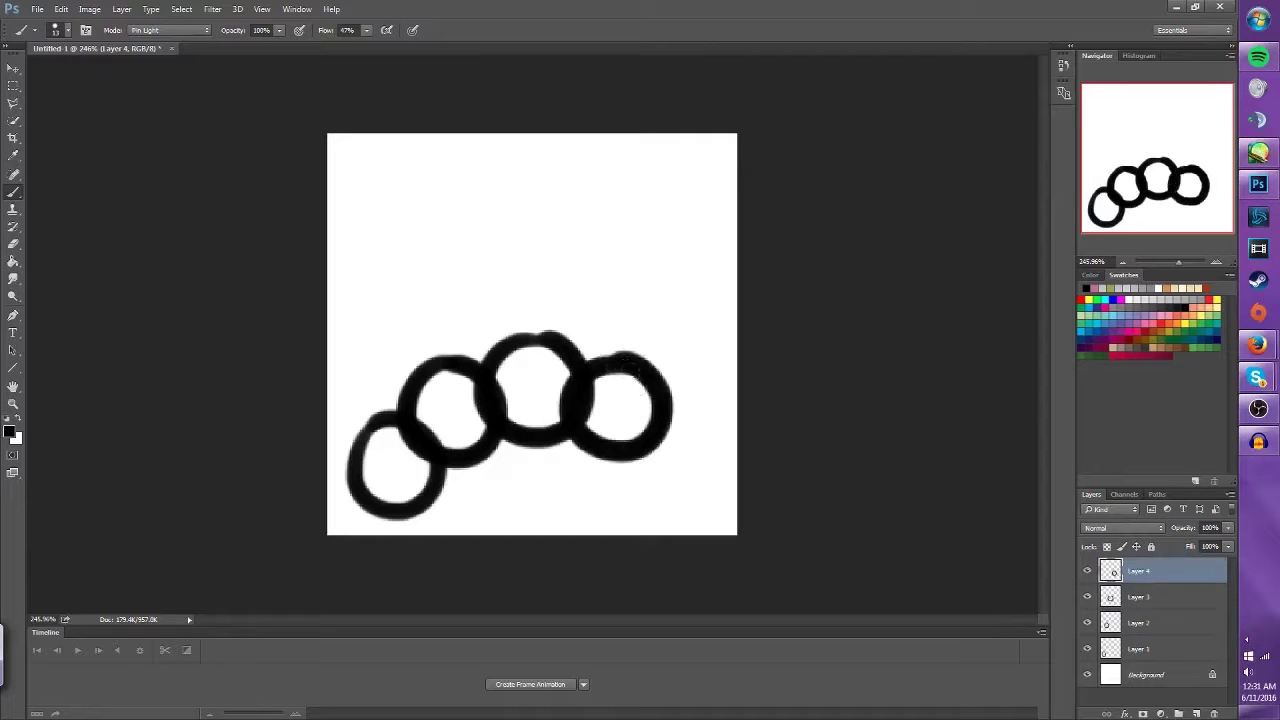
Add a fifth layer and draw its circle below and right of the fourth
click(1195, 712)
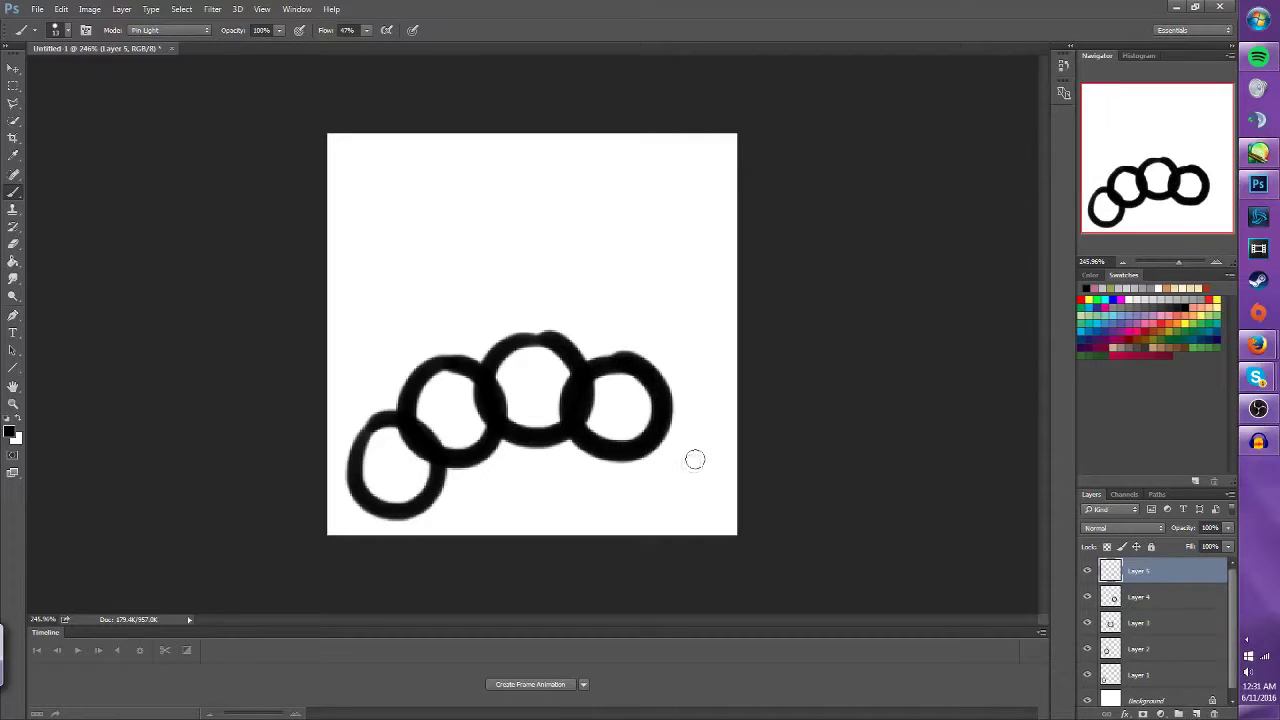
mouse_move(680, 418)
mouse_down()
mouse_move(721, 469)
mouse_move(672, 437)
mouse_move(711, 471)
mouse_move(648, 448)
mouse_move(686, 510)
mouse_move(711, 447)
mouse_move(678, 408)
mouse_move(666, 417)
mouse_move(692, 436)
mouse_move(650, 425)
mouse_move(673, 414)
mouse_move(656, 418)
mouse_move(619, 480)
mouse_move(662, 437)
mouse_move(692, 433)
mouse_move(644, 417)
mouse_move(653, 434)
mouse_move(703, 447)
mouse_up()
key(ctrl+z)
key(ctrl+z)
key(ctrl+z)
key(ctrl+z)
key(ctrl+z)
key(ctrl+z)
key(ctrl+z)
key(ctrl+z)
key(ctrl+z)
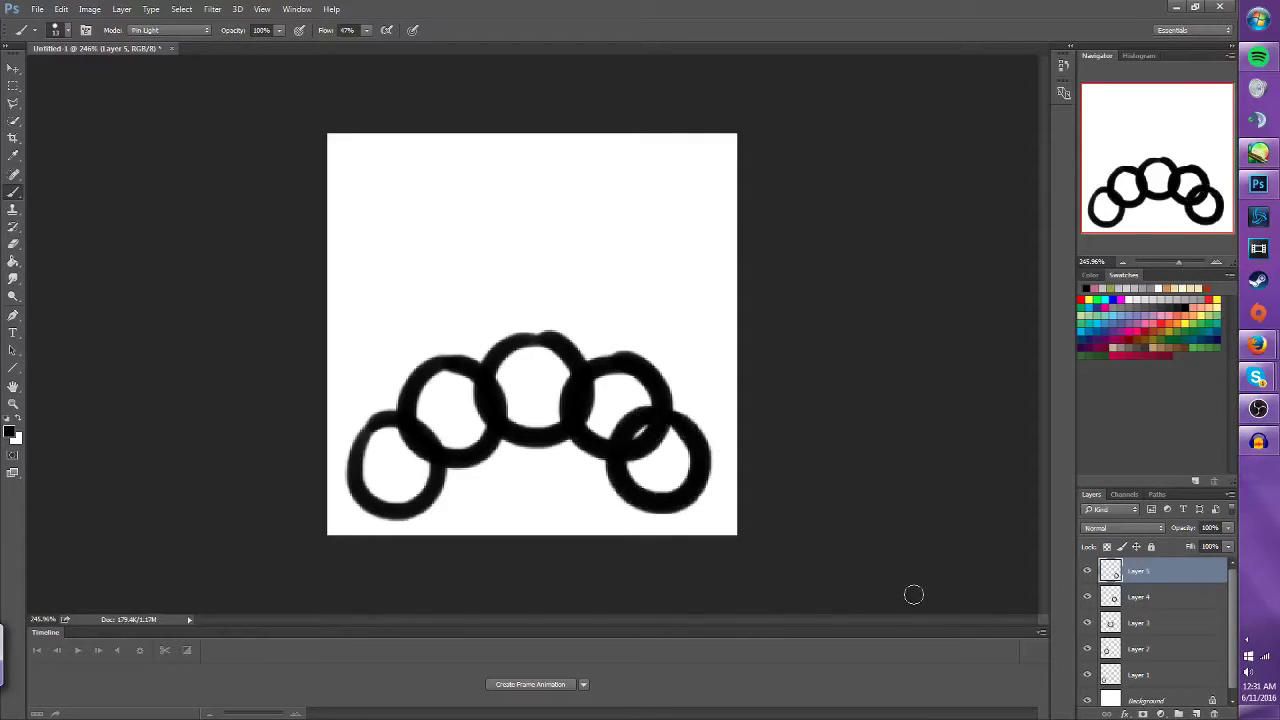
scroll(1234, 645, down, 1)
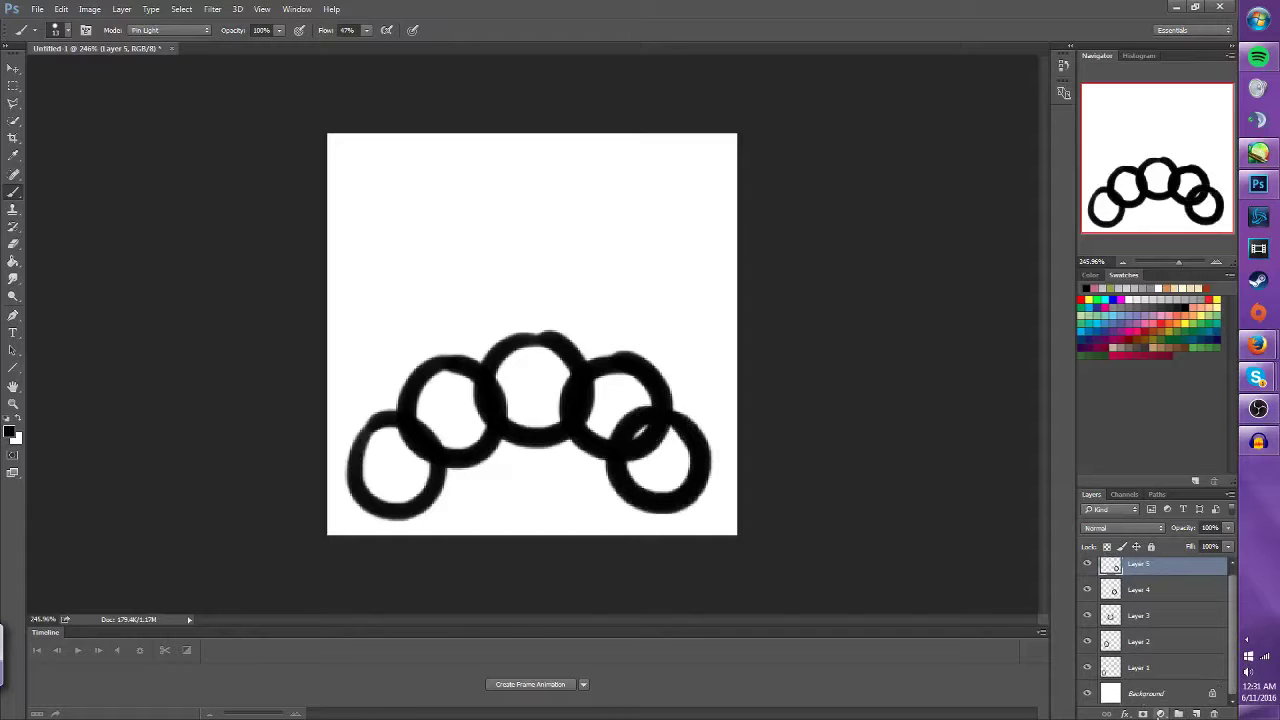
Toggle the white Background layer off and on to check the circles
click(1152, 701)
click(1087, 694)
click(1087, 694)
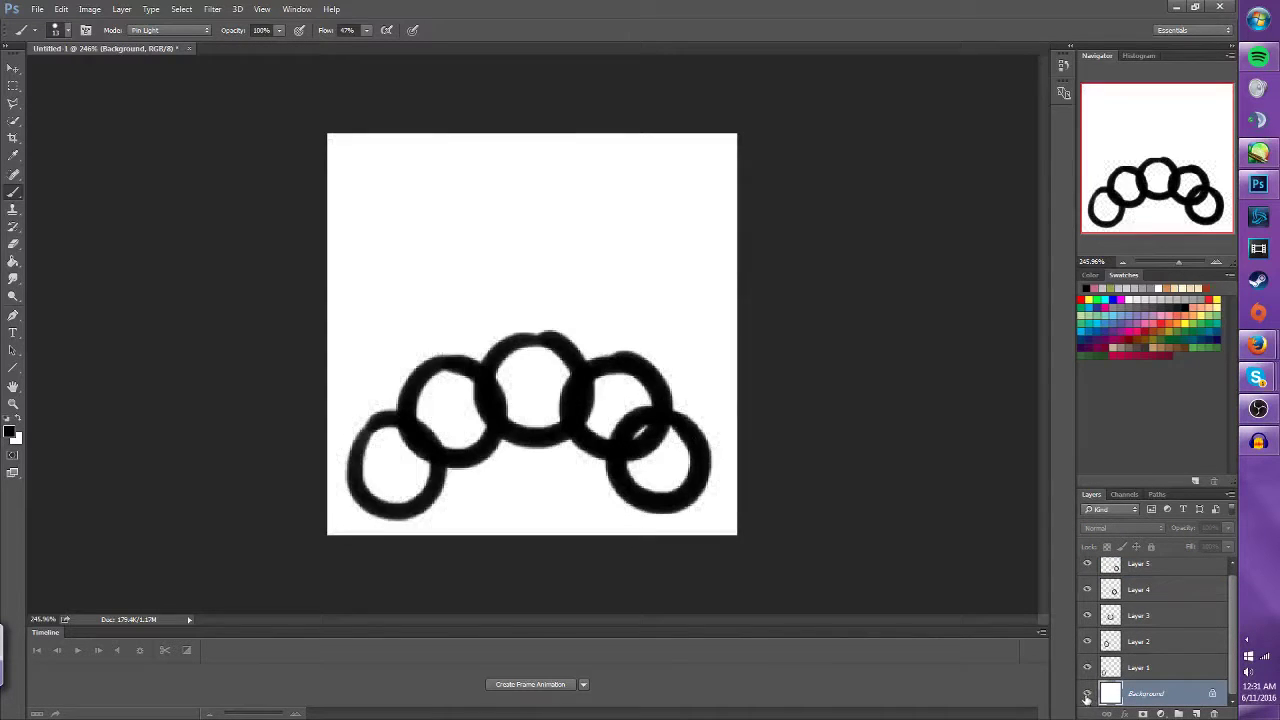
click(1086, 694)
click(1087, 694)
Merge Layer 1 and the next circle layer onto white background copies
key(ctrl+a)
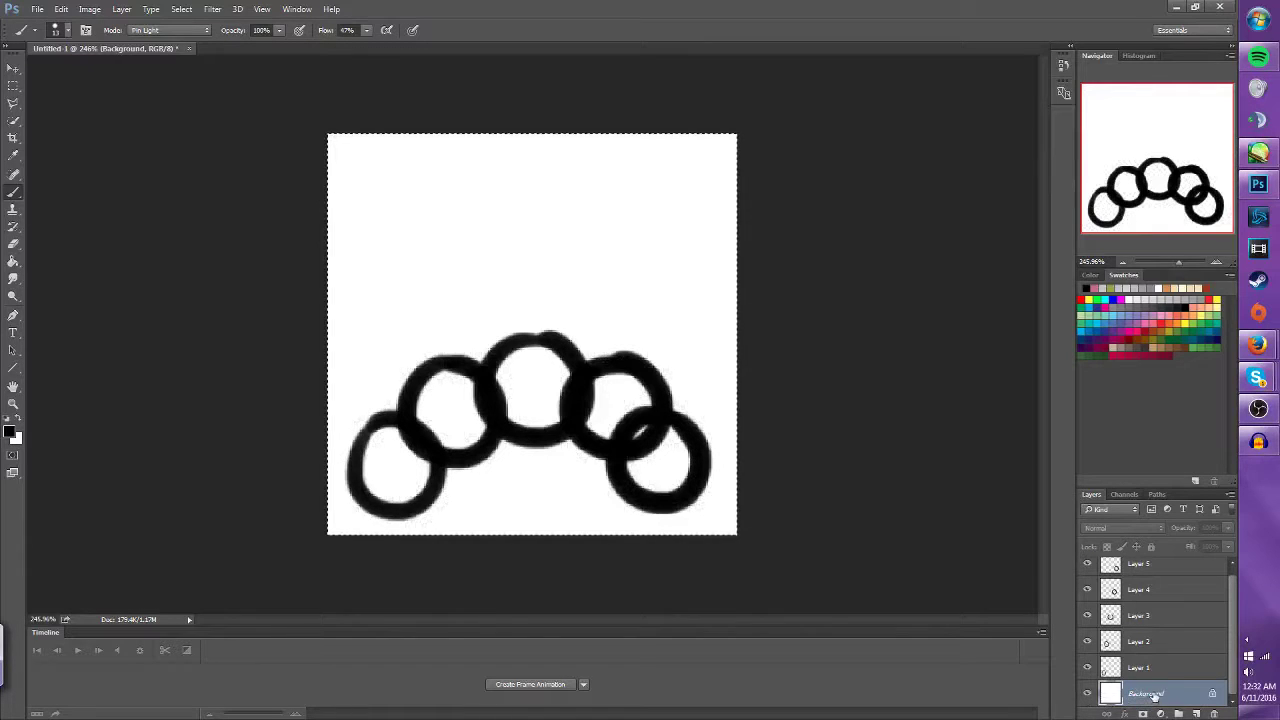
click(1145, 668)
right_click(1152, 674)
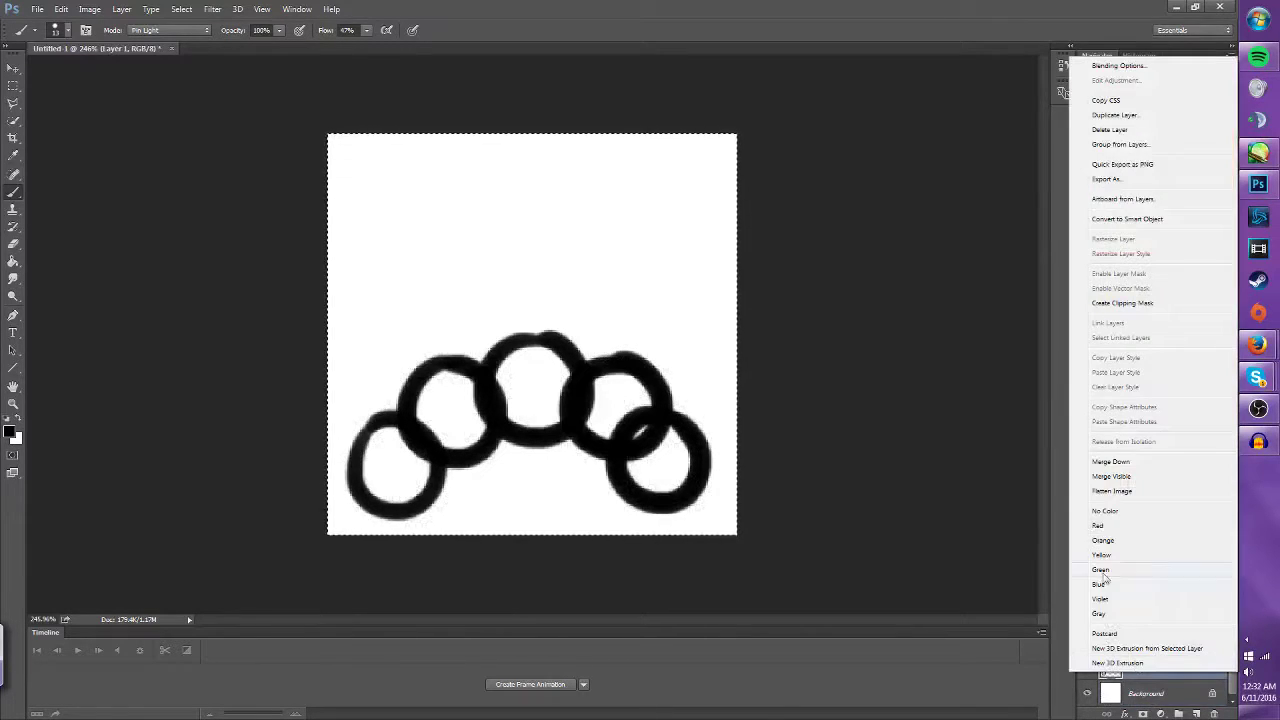
click(1128, 462)
key(ctrl+j)
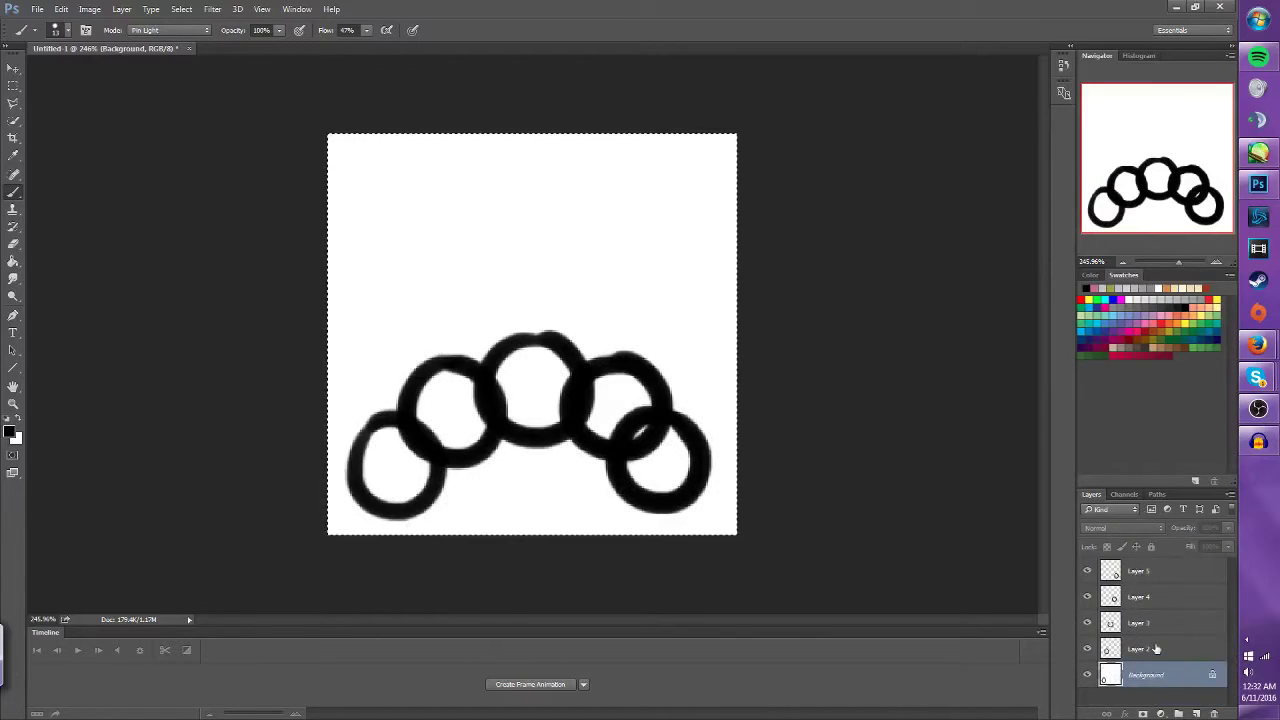
right_click(1147, 650)
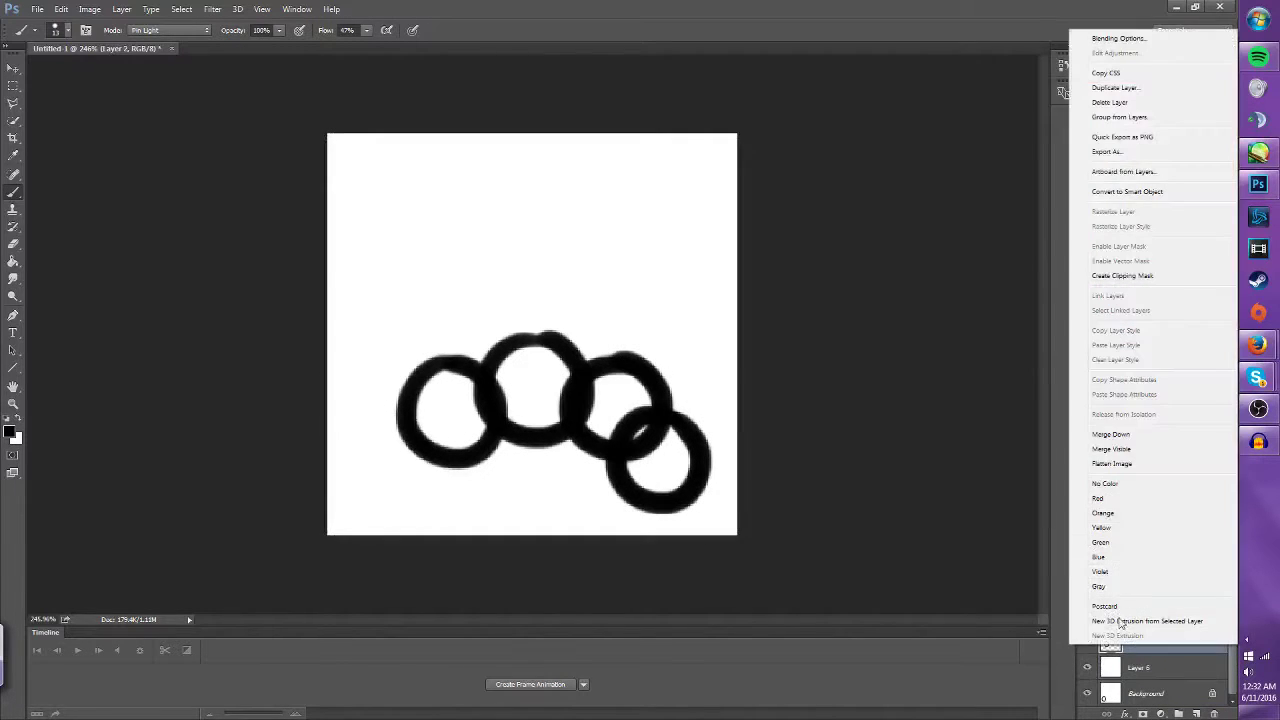
click(1128, 458)
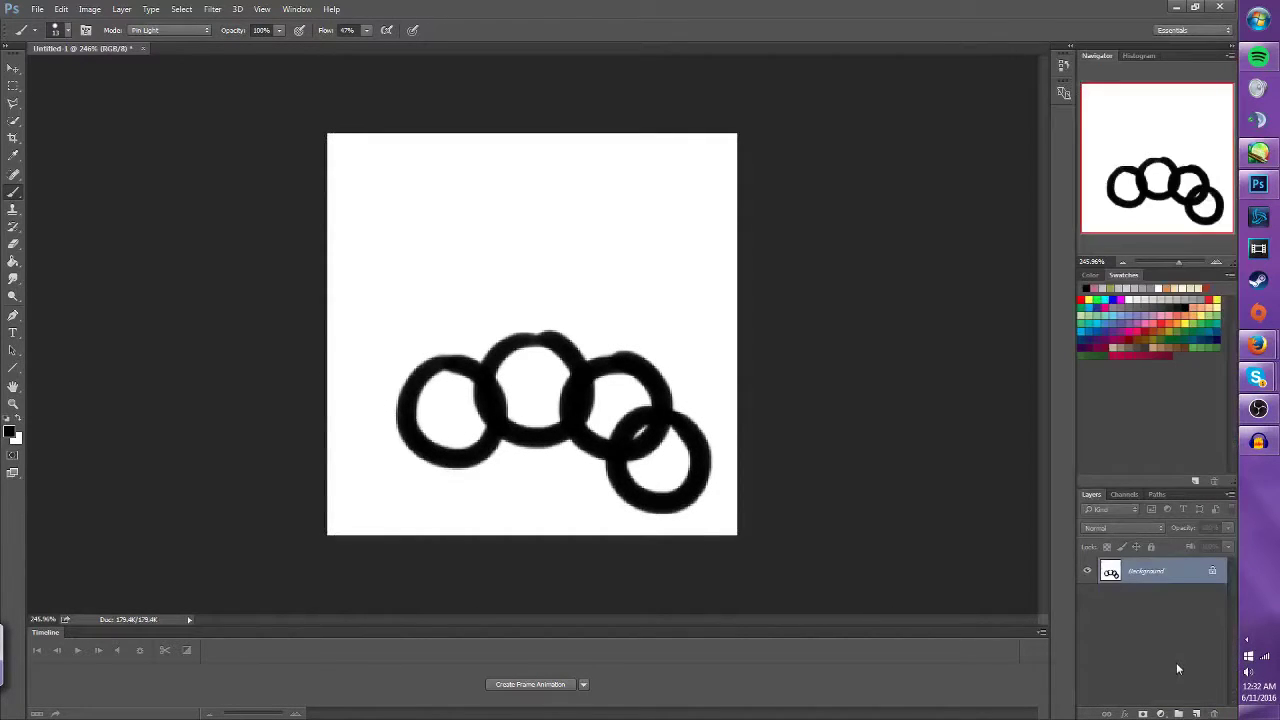
key(ctrl+z)
right_click(1176, 662)
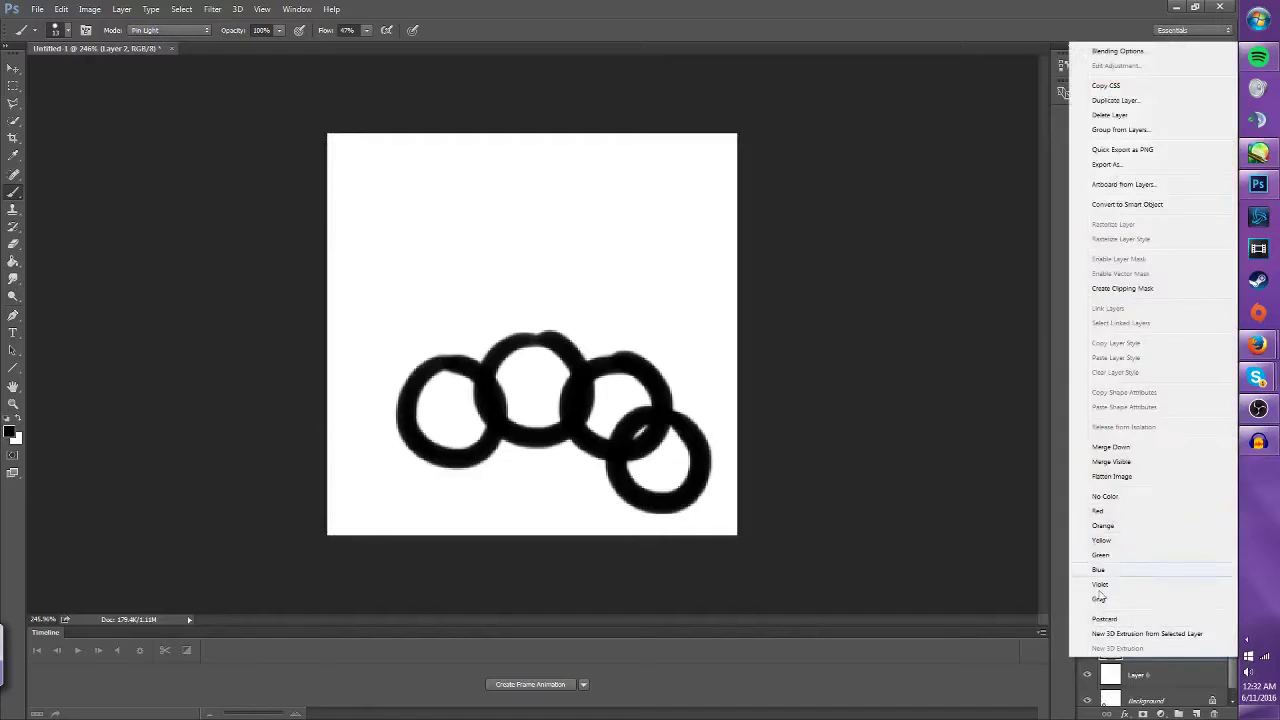
click(1130, 449)
Merge Layer 3 and the remaining circle layers onto white layers, up to Layer 9
click(1137, 613)
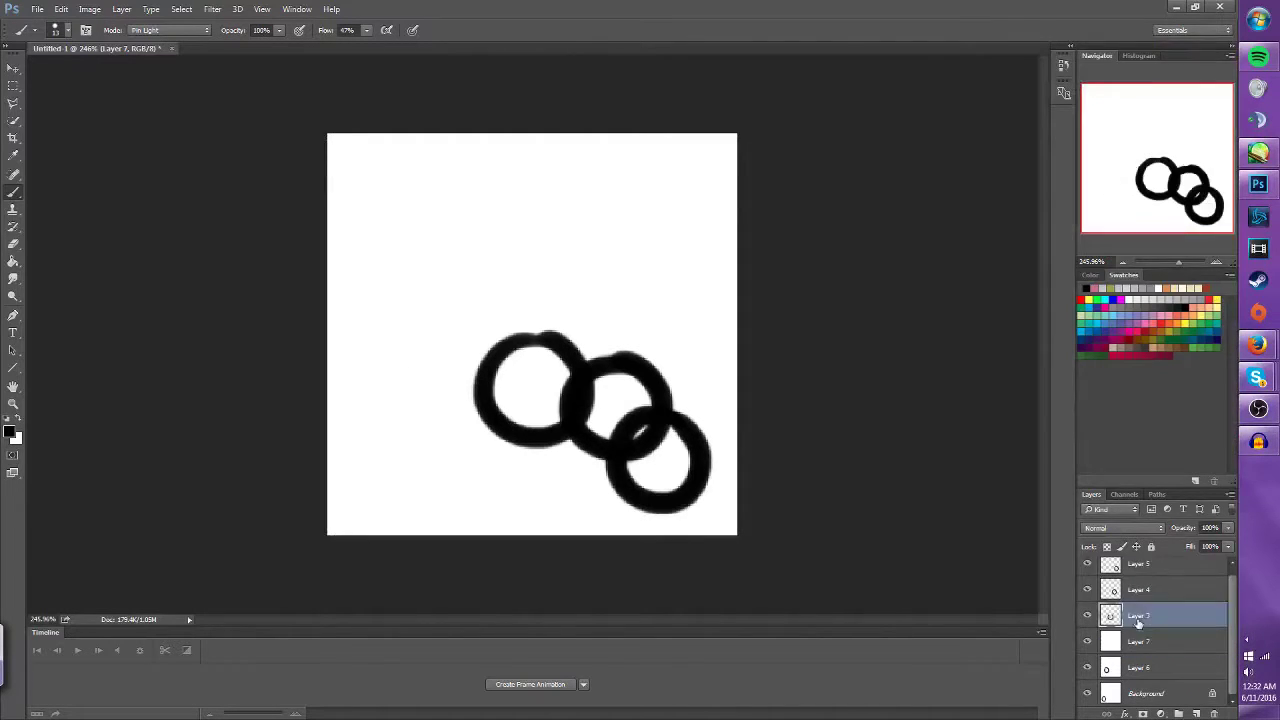
right_click(1137, 613)
click(1112, 409)
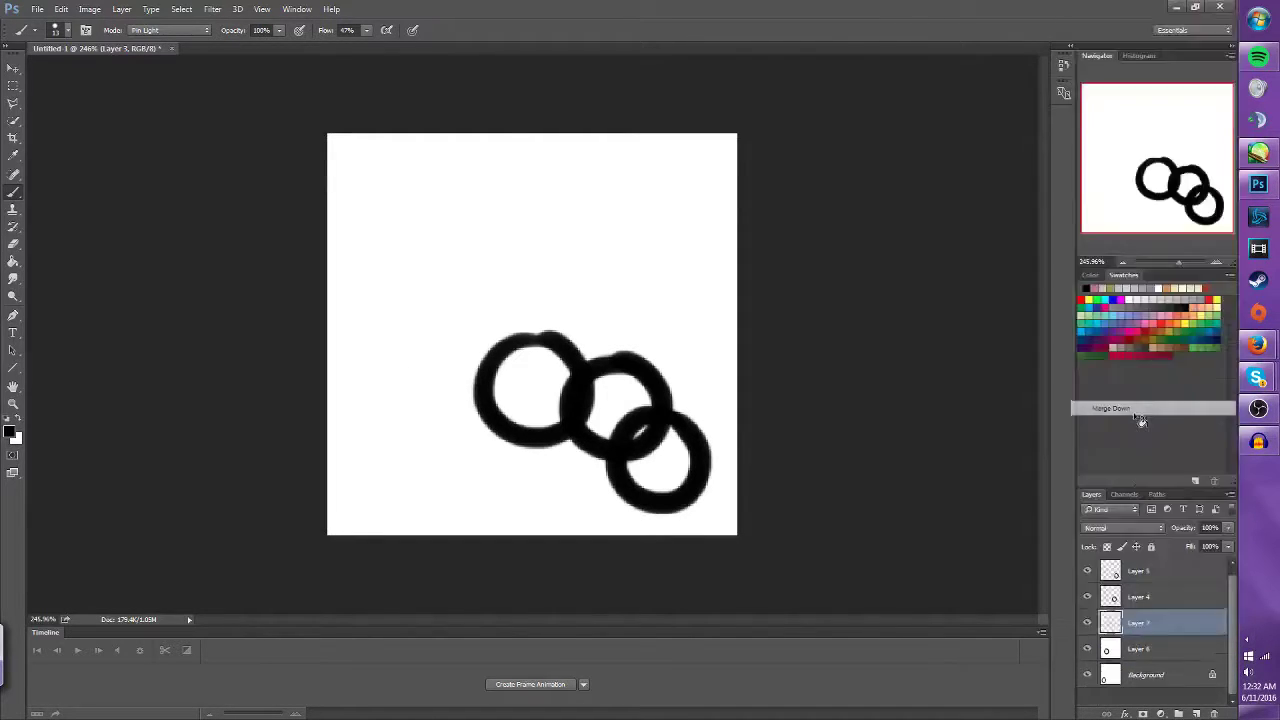
right_click(1137, 621)
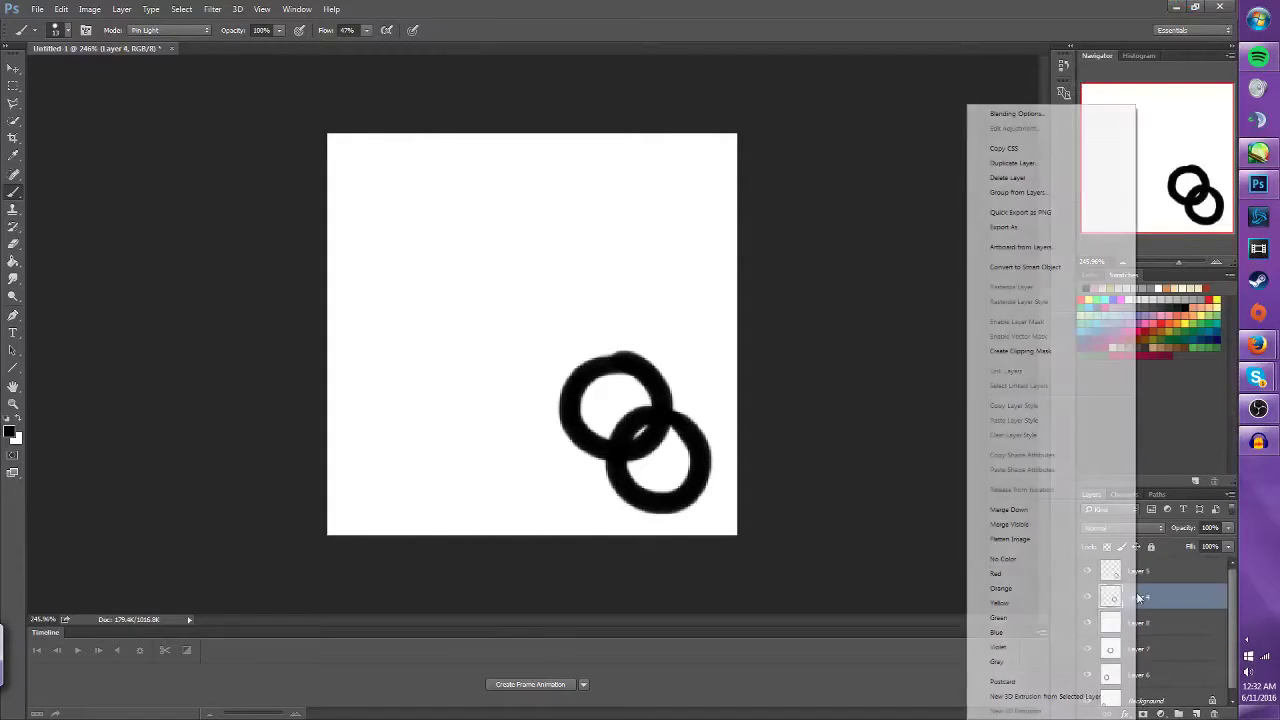
click(1040, 530)
key(ctrl+z)
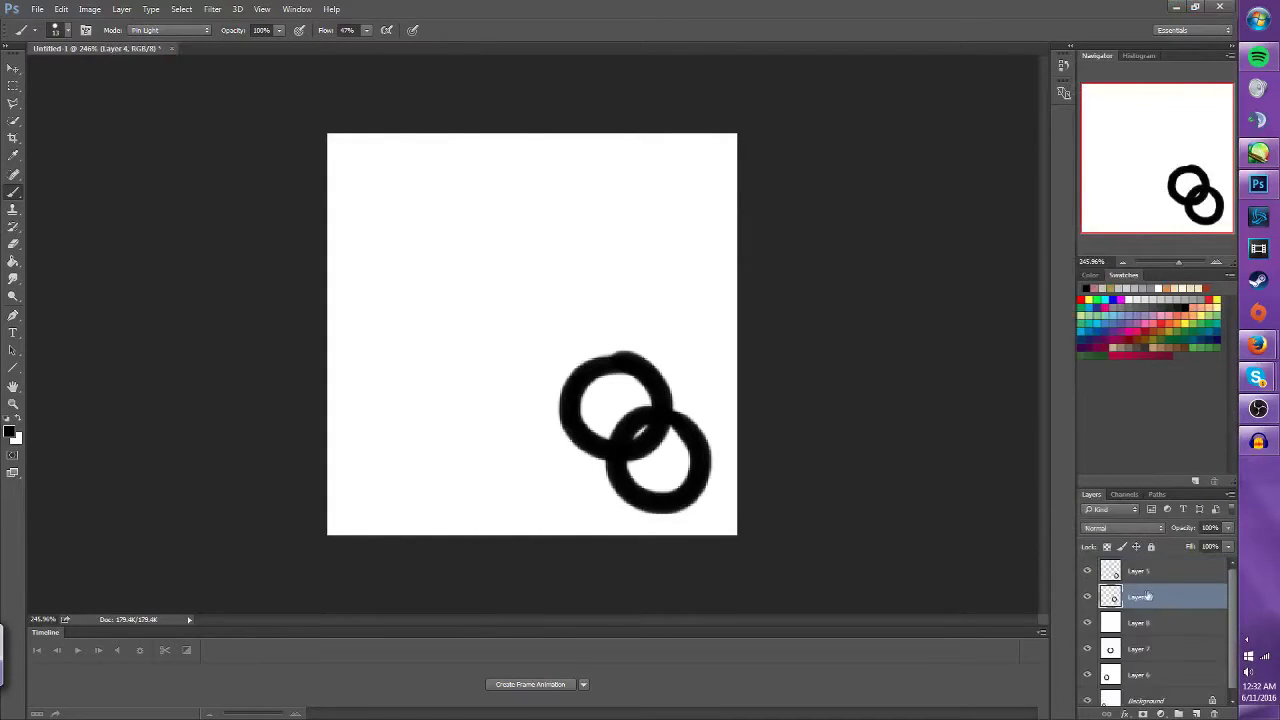
right_click(1145, 598)
click(1162, 582)
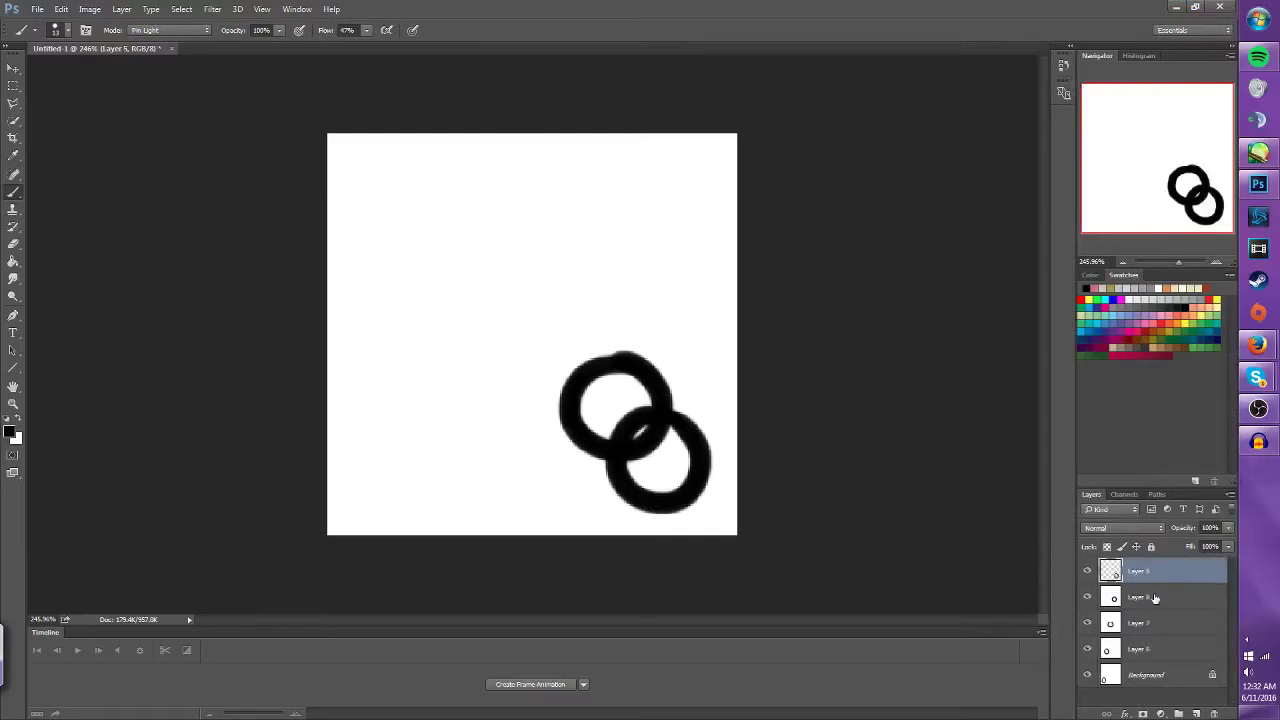
key(ctrl+shift+alt+n)
key(ctrl+BackSpace)
right_click(1150, 576)
click(1071, 560)
Hide Layers 7, 8 and 9 so only the bottom-left circle shows, and create a frame animation
click(1087, 571)
click(1087, 597)
click(1087, 649)
click(1087, 623)
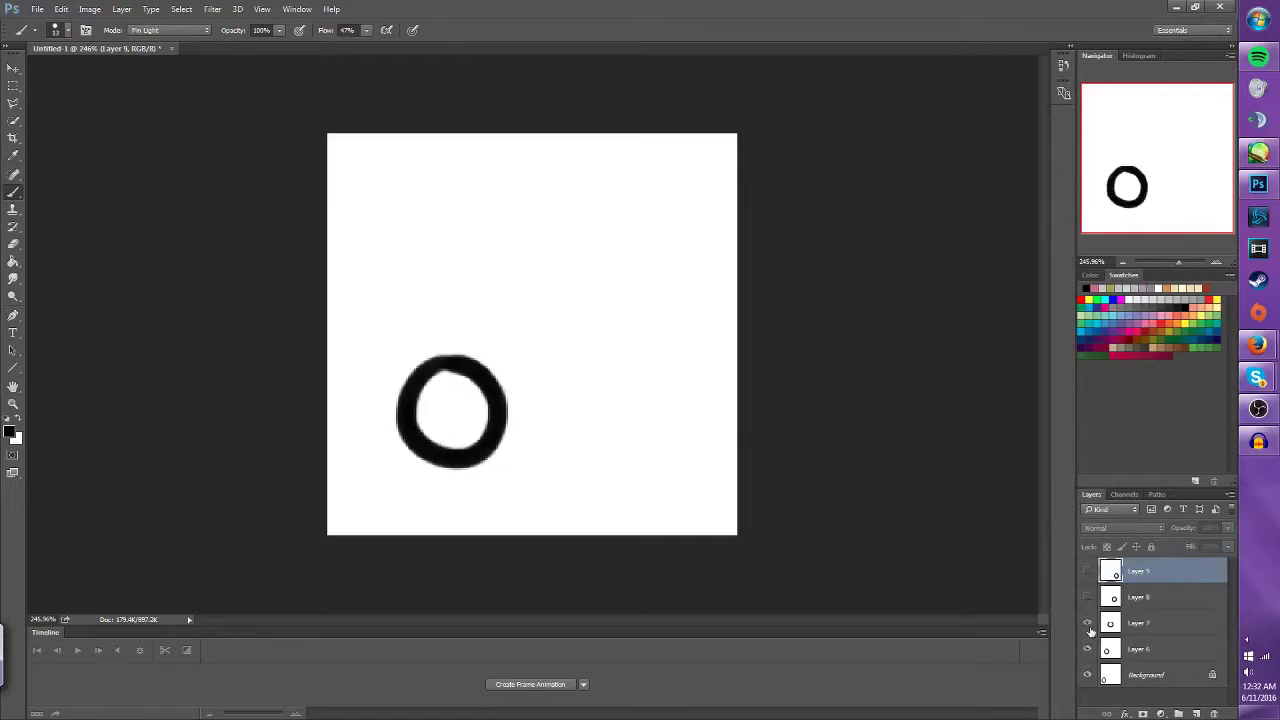
click(1087, 597)
click(1087, 571)
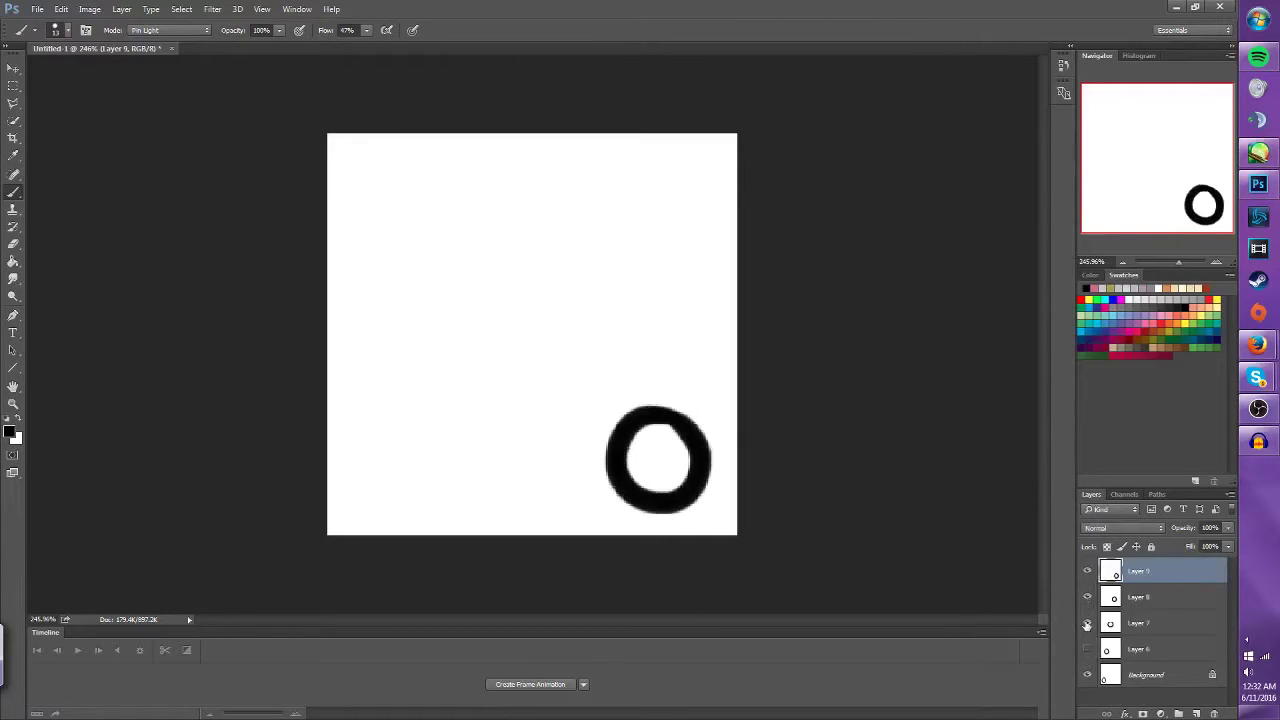
drag(1087, 571, 1092, 641)
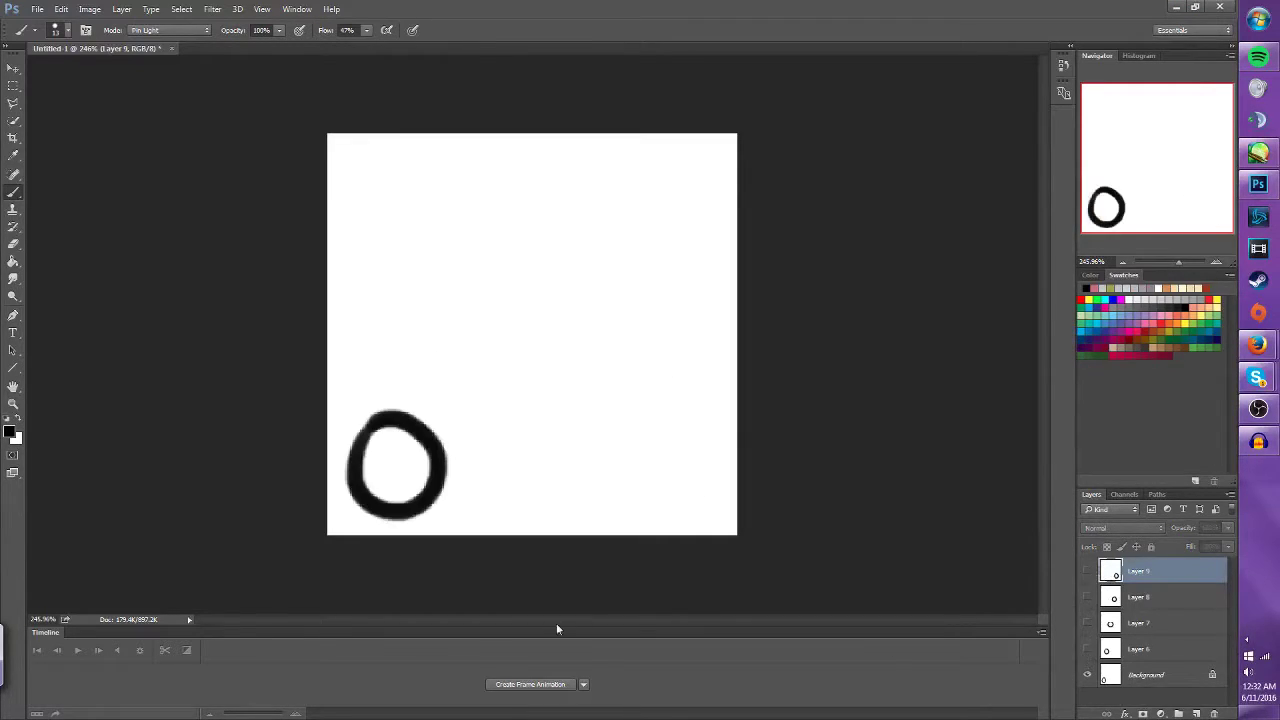
click(530, 684)
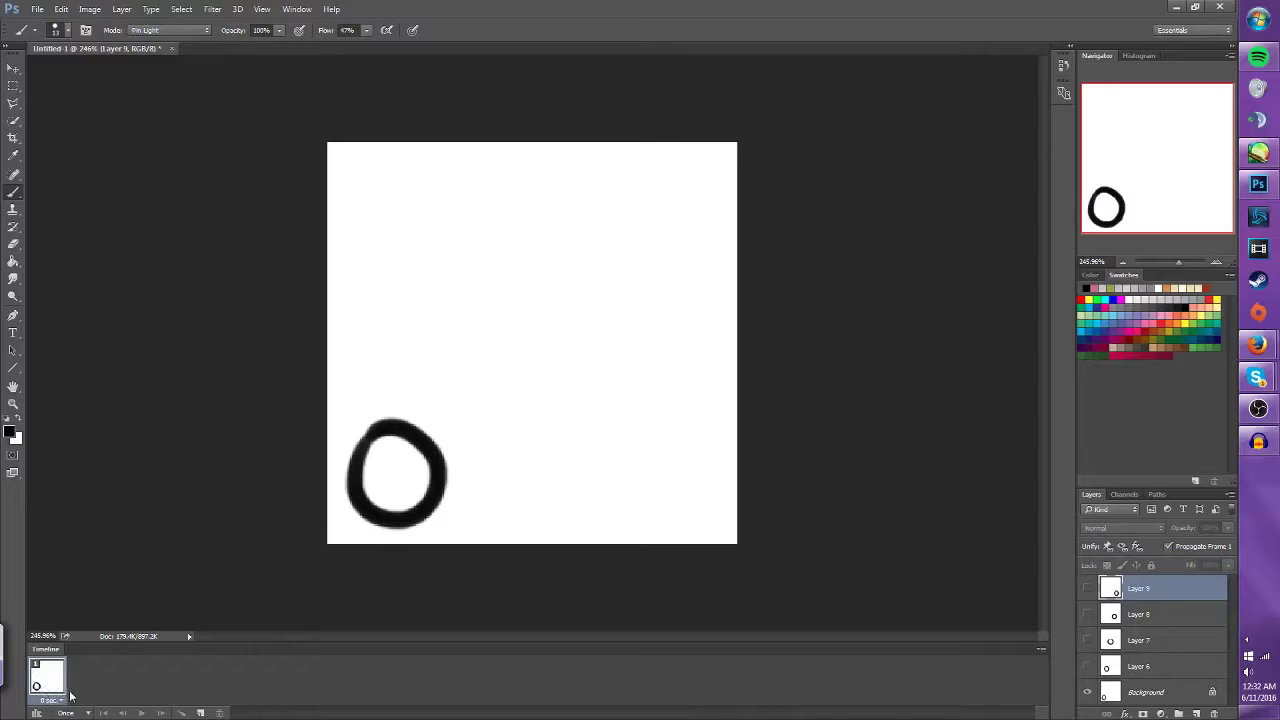
Change the animation's looping from Once to Forever, leaving the frame delay unchanged
click(63, 702)
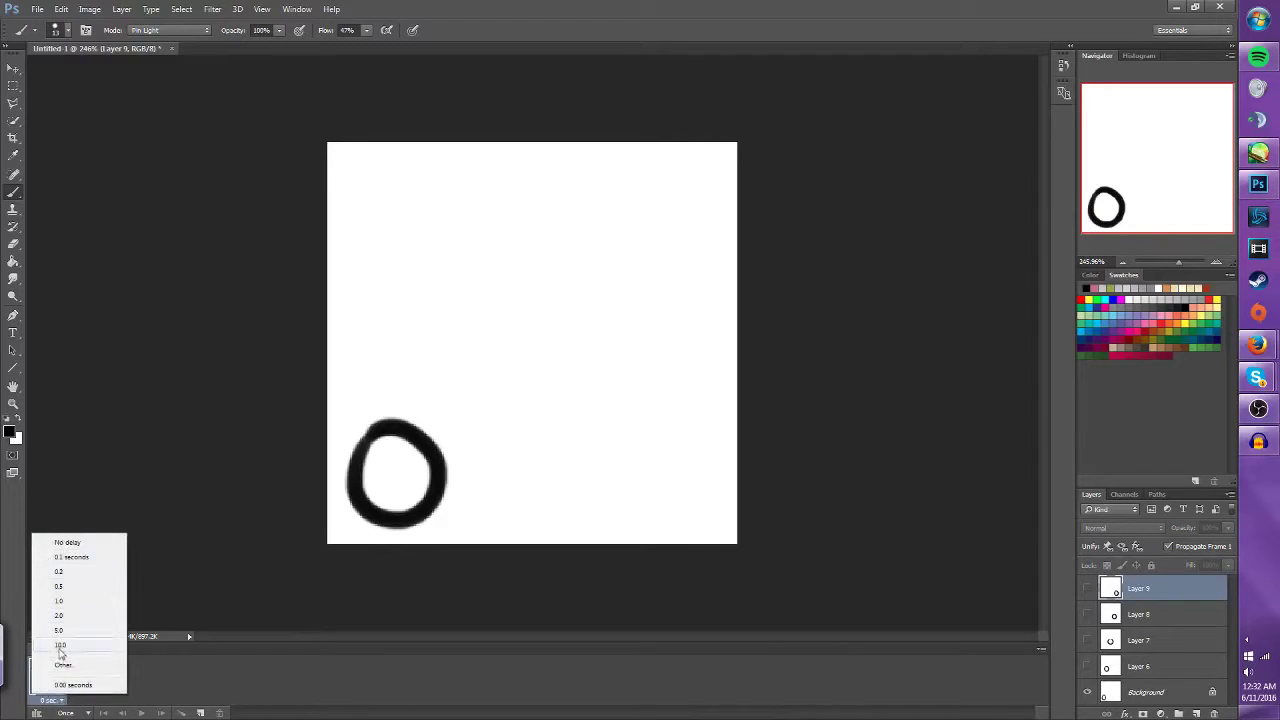
click(153, 560)
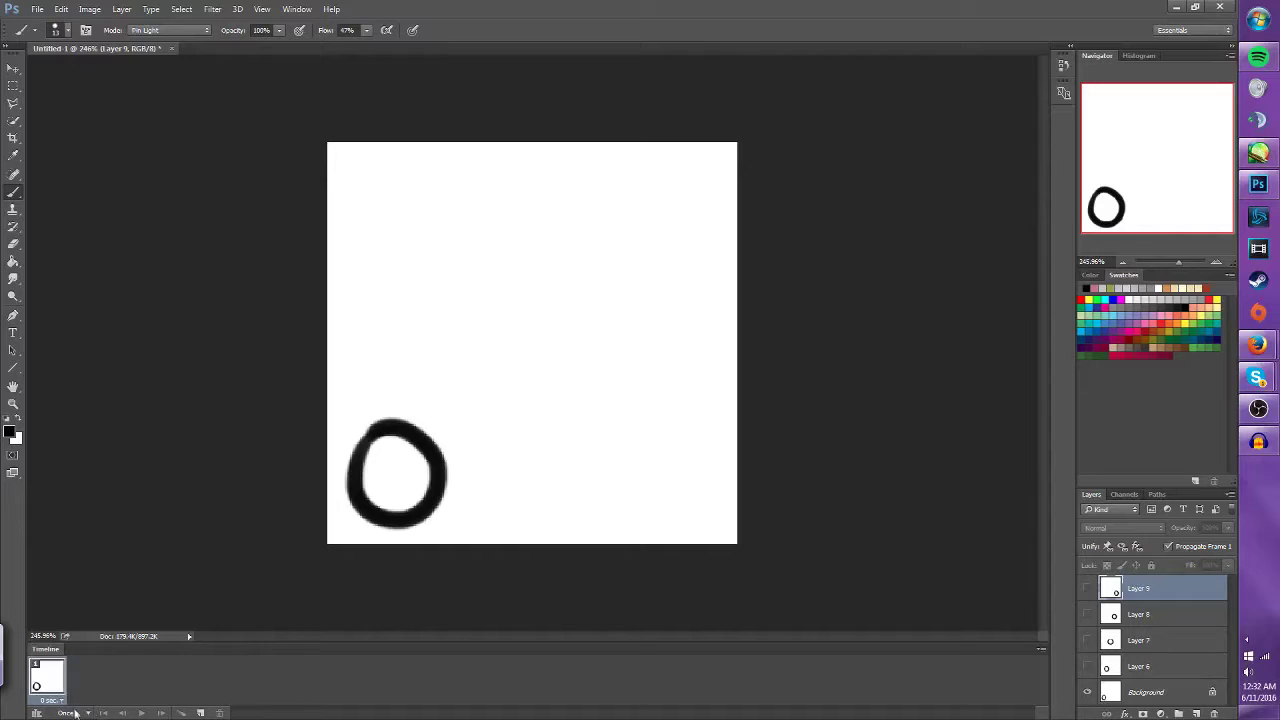
click(83, 713)
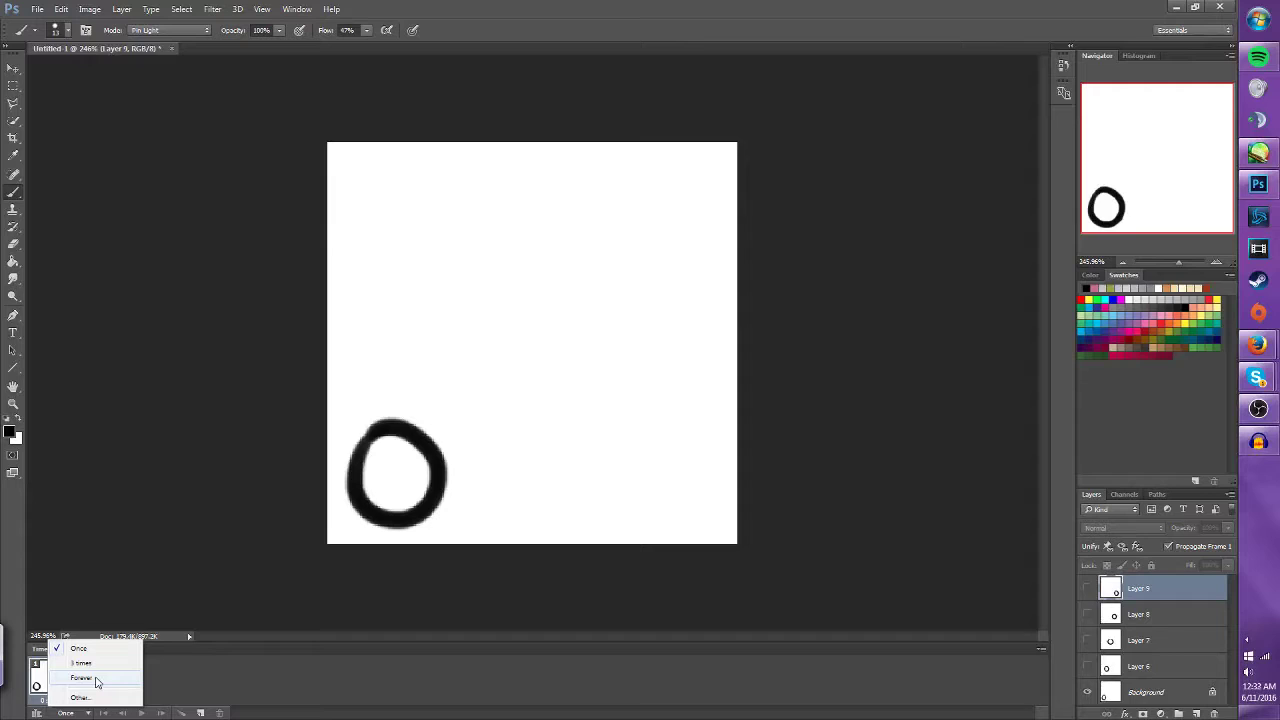
click(82, 678)
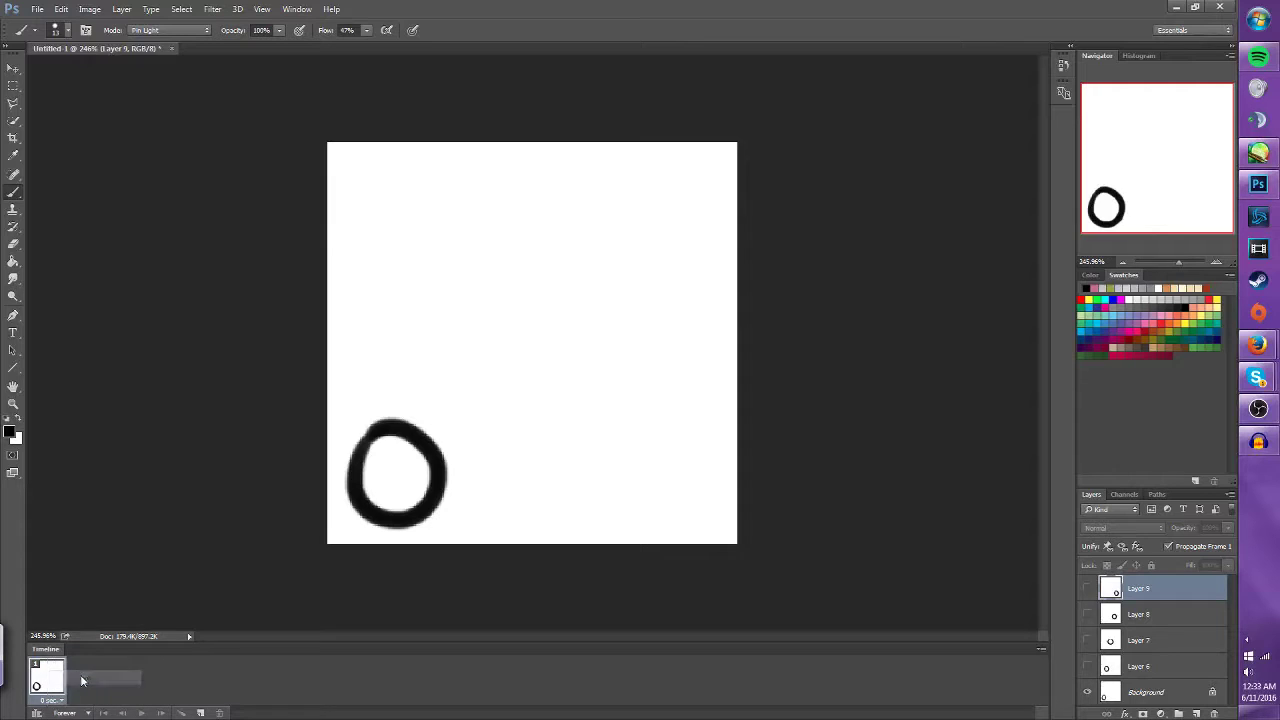
Use Make Frames From Layers to build five one-ring frames, then play them
click(1039, 649)
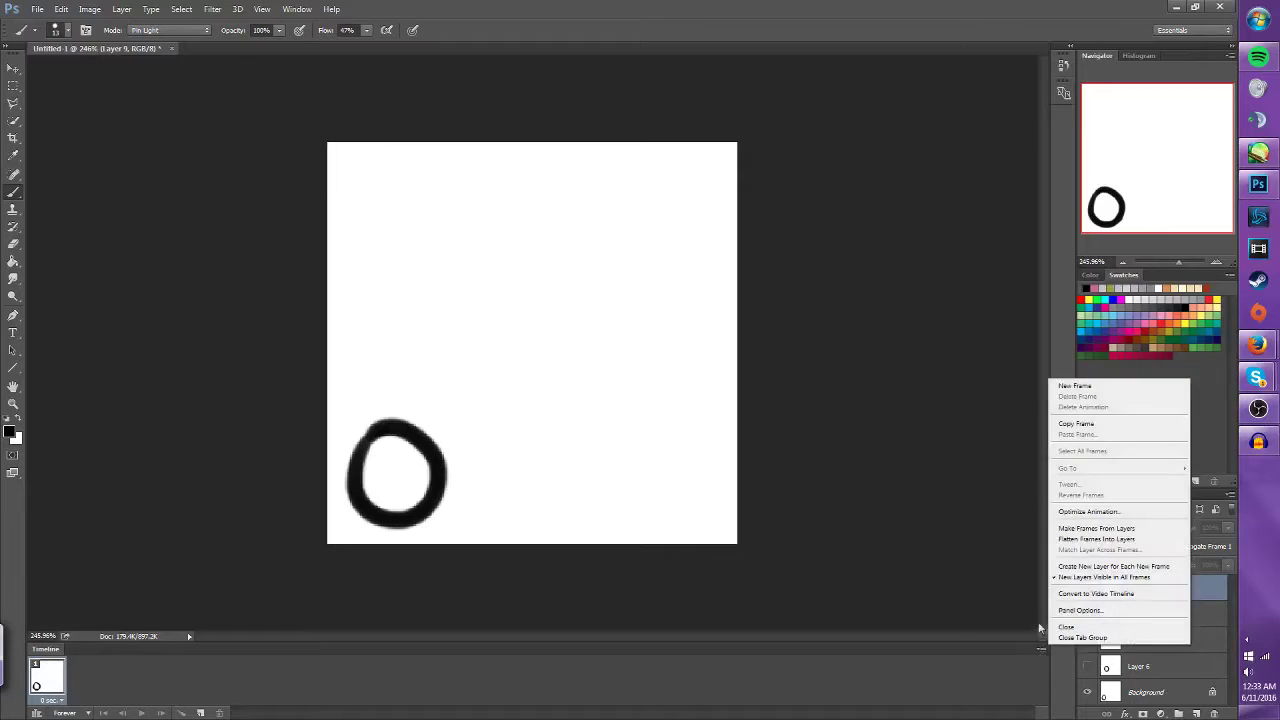
click(1006, 632)
click(1040, 649)
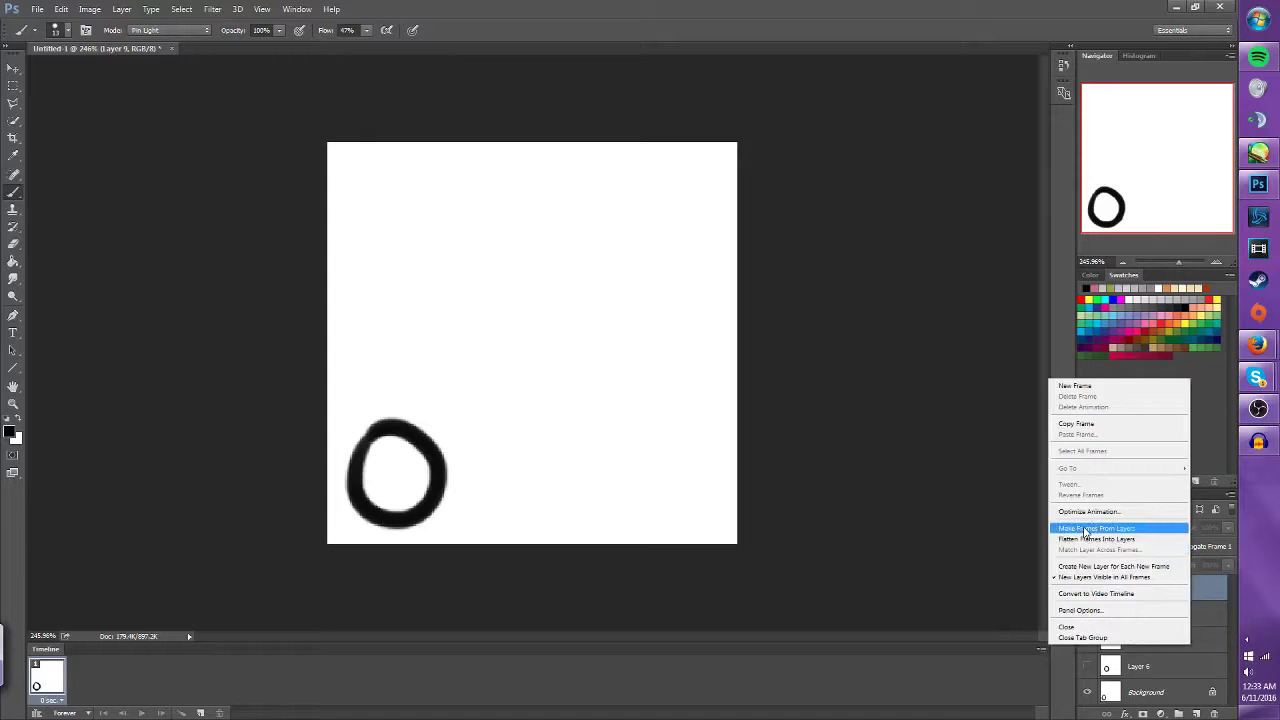
click(1085, 528)
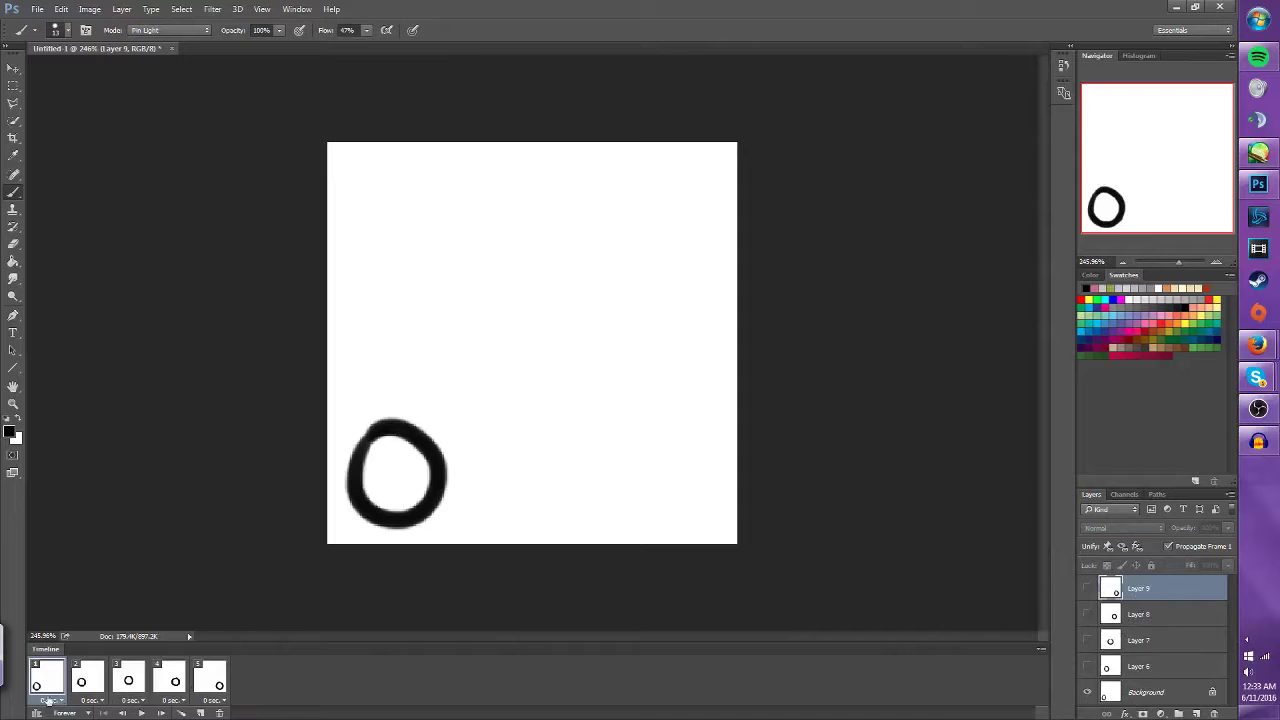
click(141, 713)
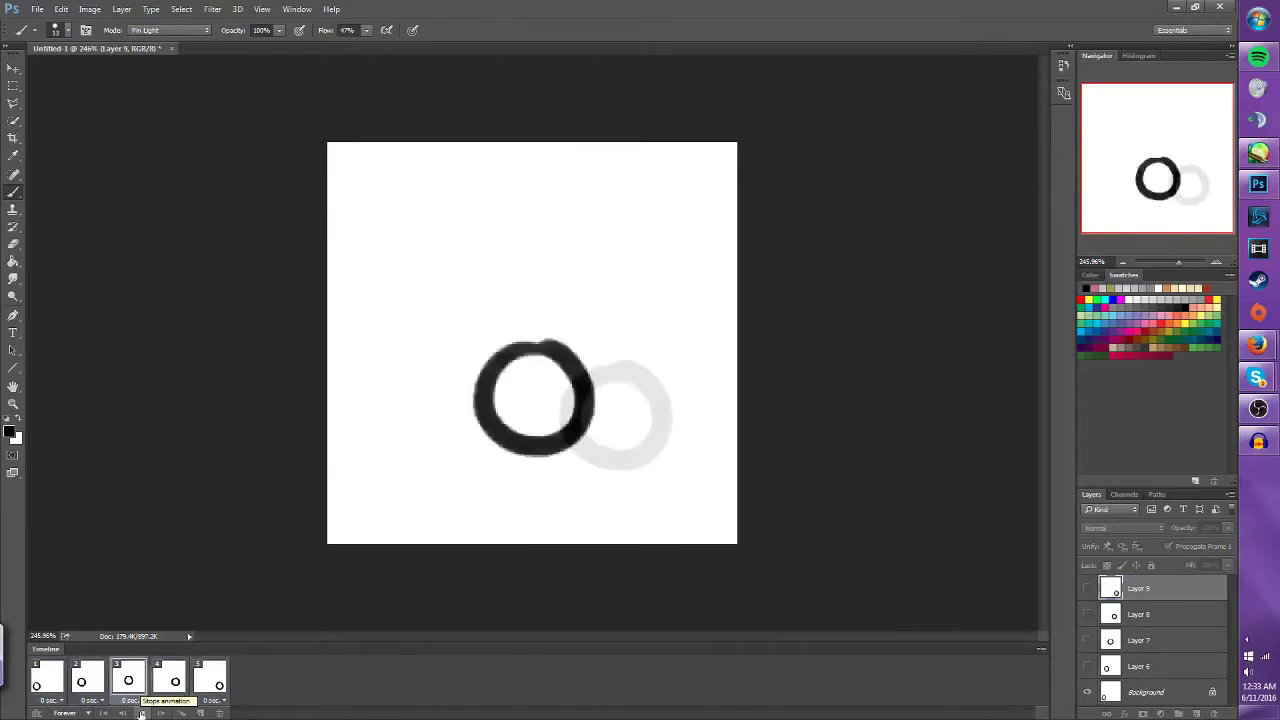
Set the delay of frames 1 through 5 to 0.2 seconds each
click(58, 700)
click(58, 587)
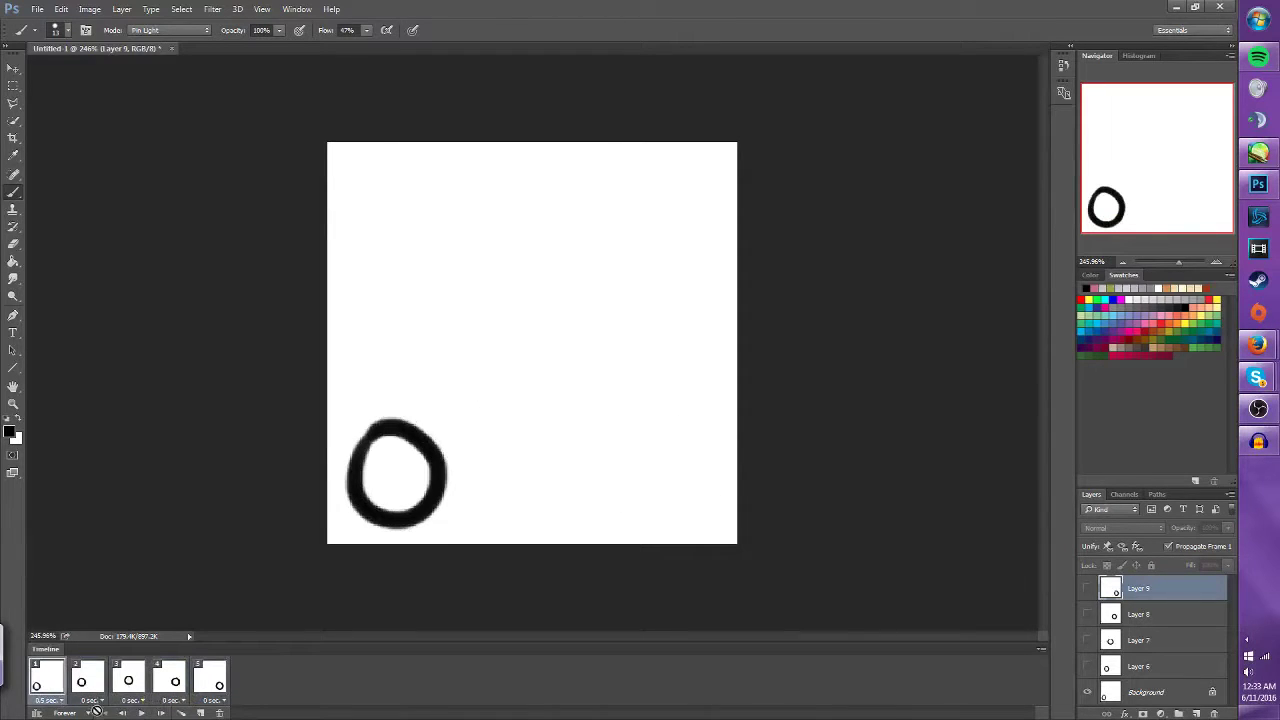
click(60, 700)
click(63, 574)
click(90, 700)
click(100, 571)
click(130, 700)
click(142, 571)
click(170, 700)
click(182, 571)
click(212, 700)
click(222, 571)
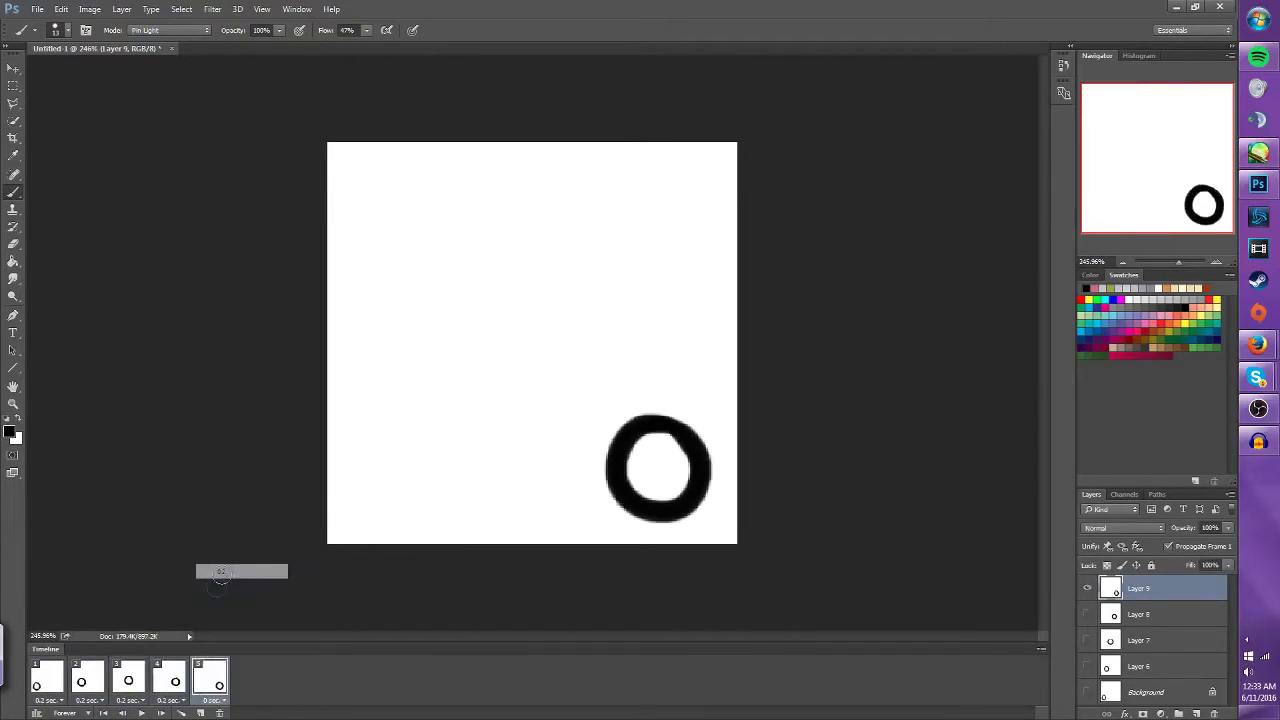
Play and stop the animation to check timing, then convert to a video timeline
click(141, 713)
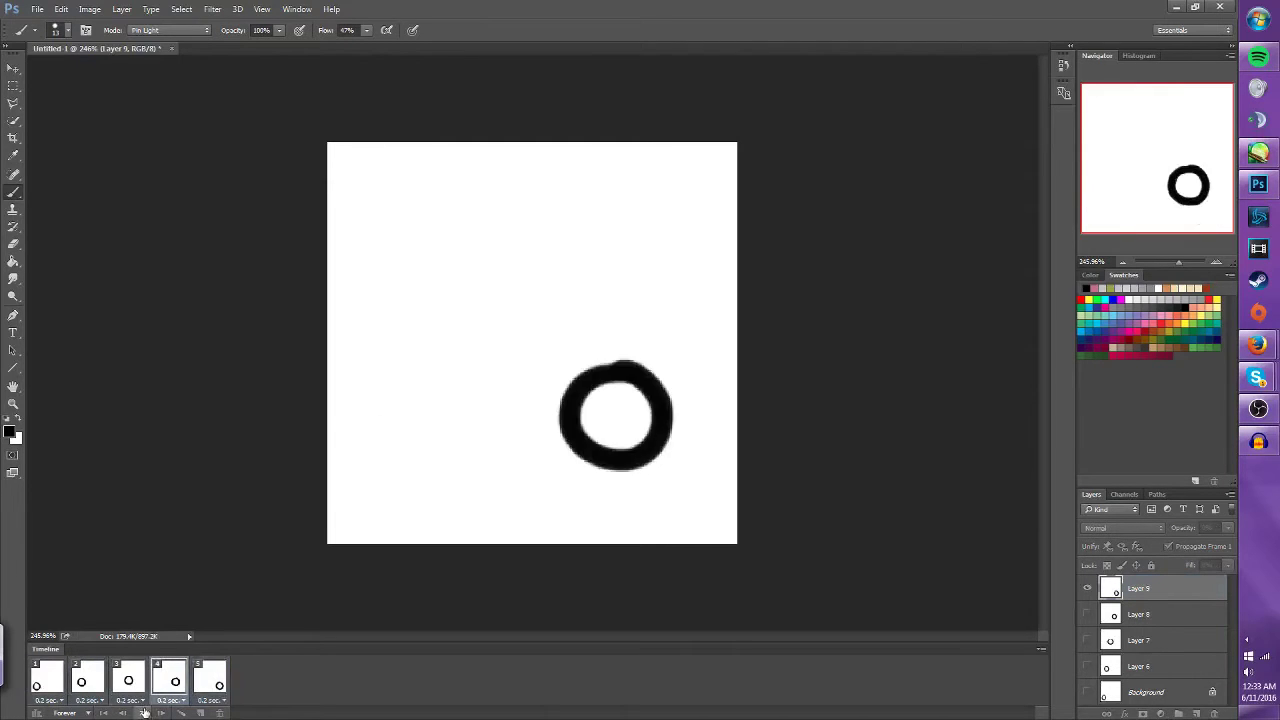
click(47, 699)
click(47, 700)
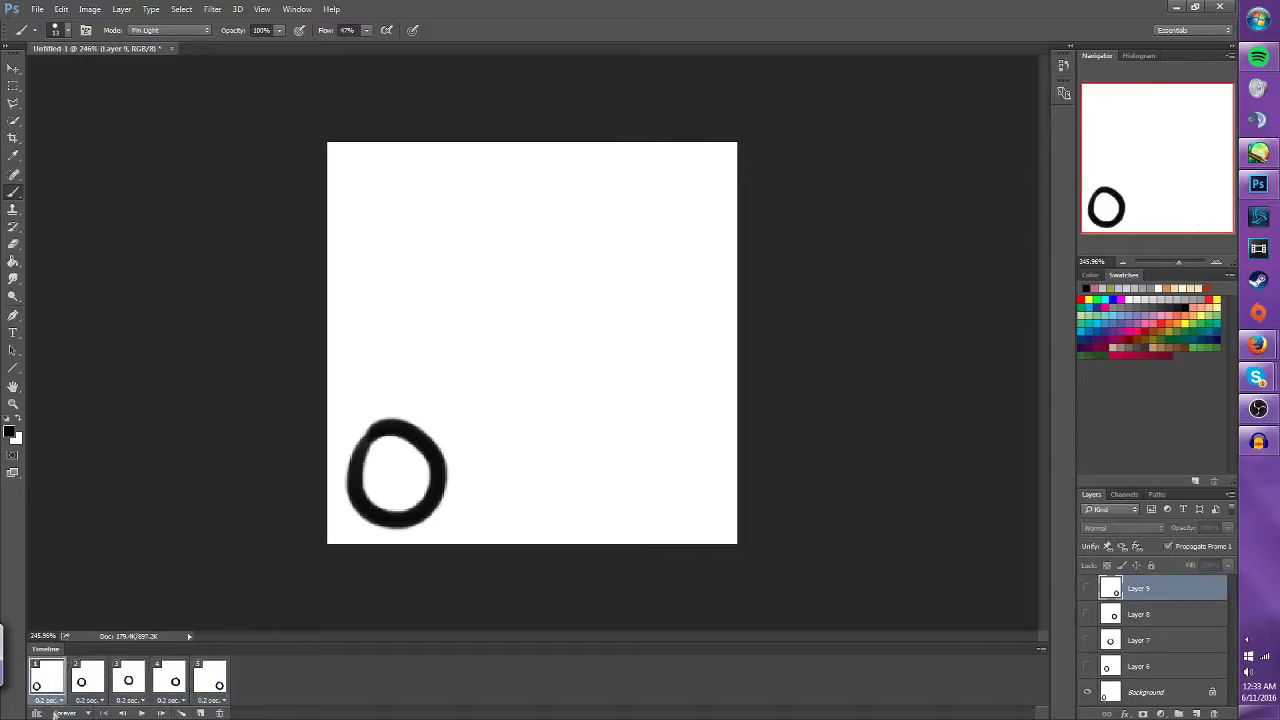
click(63, 700)
click(64, 700)
click(37, 713)
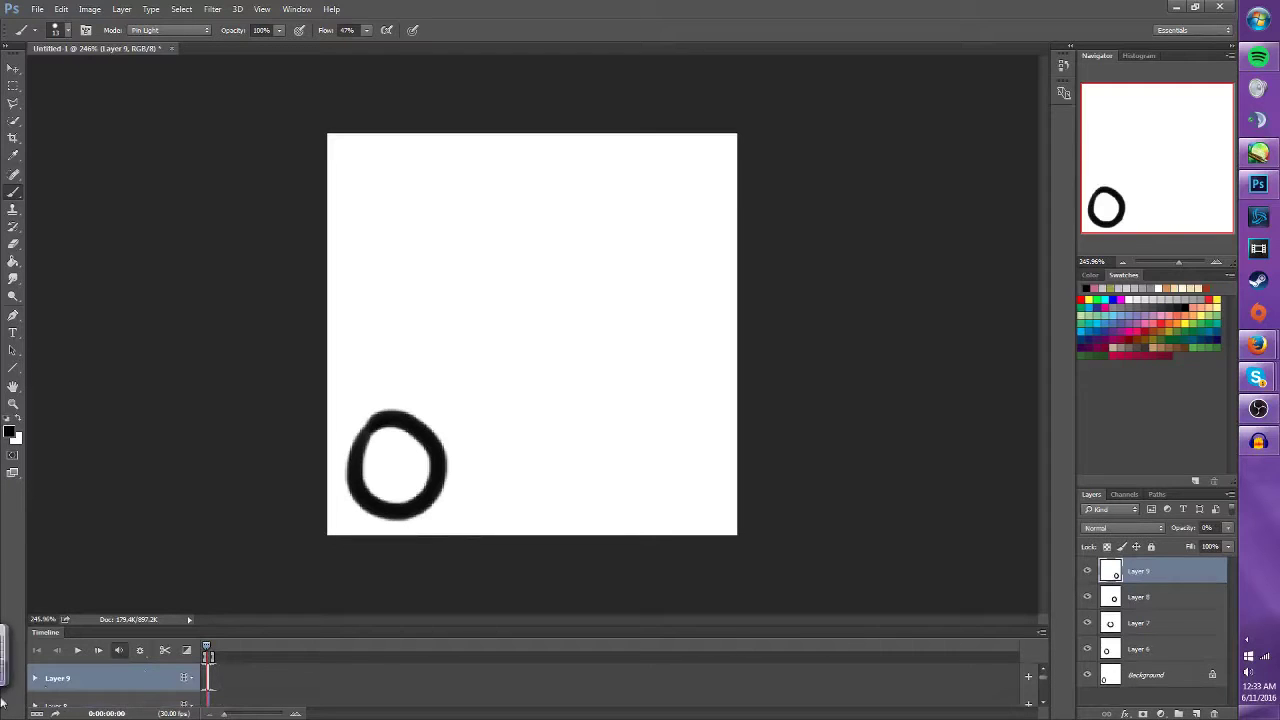
Cancel the first conversion prompt, play and stop the video timeline, then convert back to frames
click(37, 713)
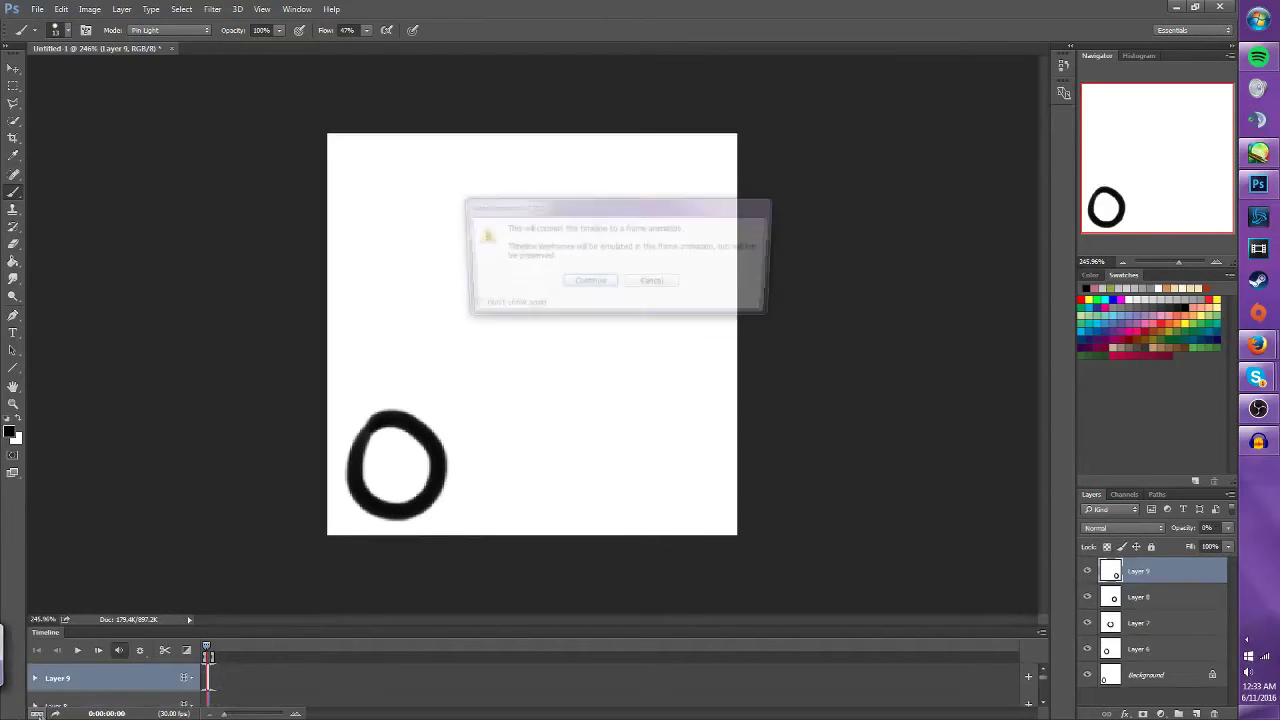
click(652, 285)
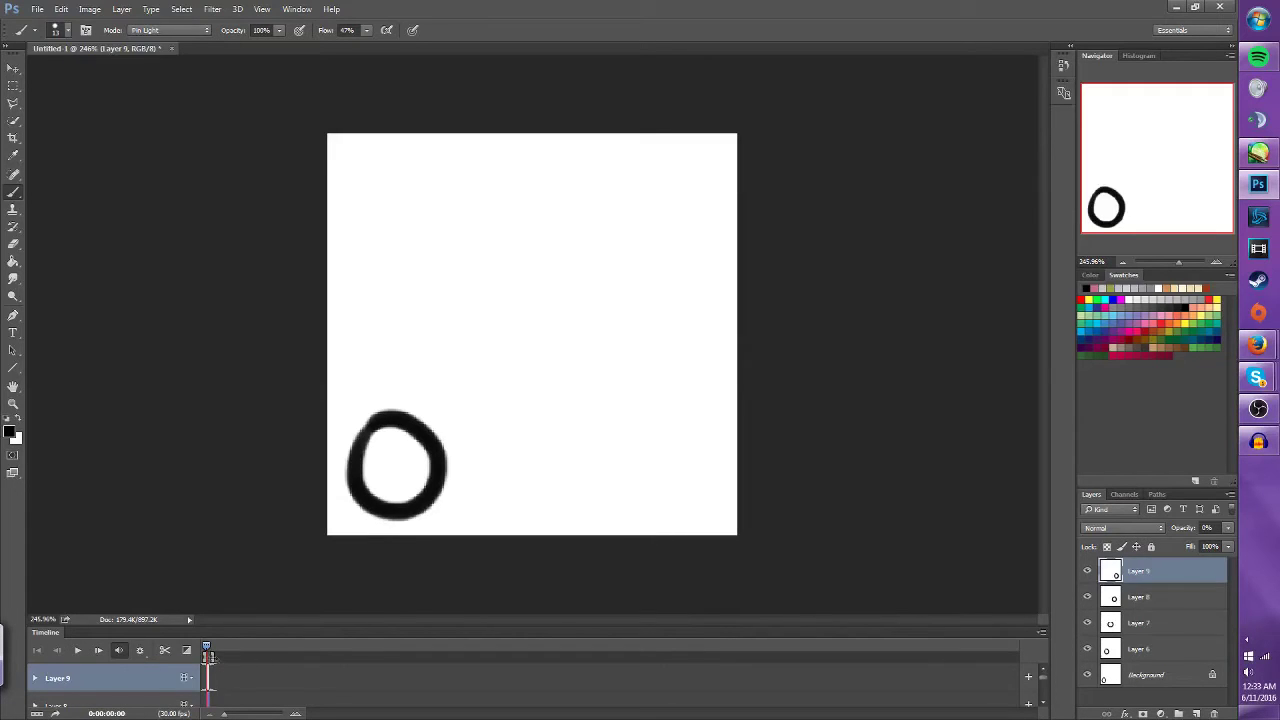
click(78, 651)
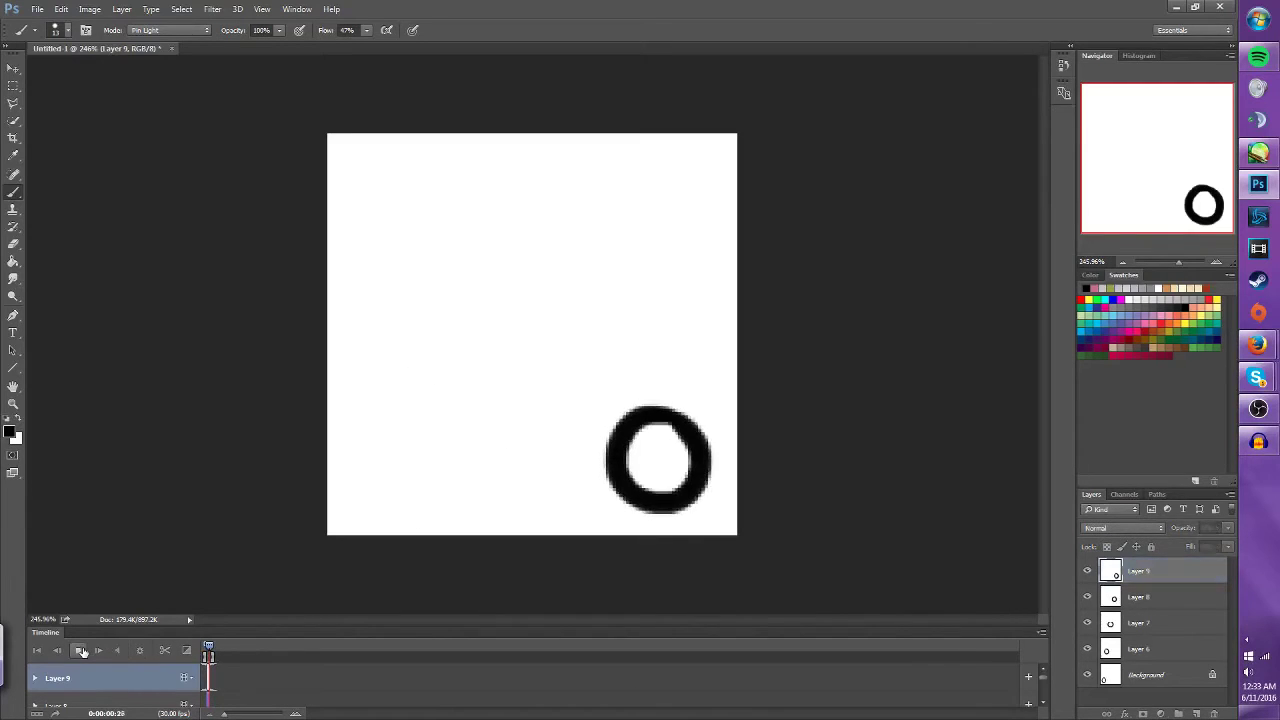
click(80, 651)
click(37, 713)
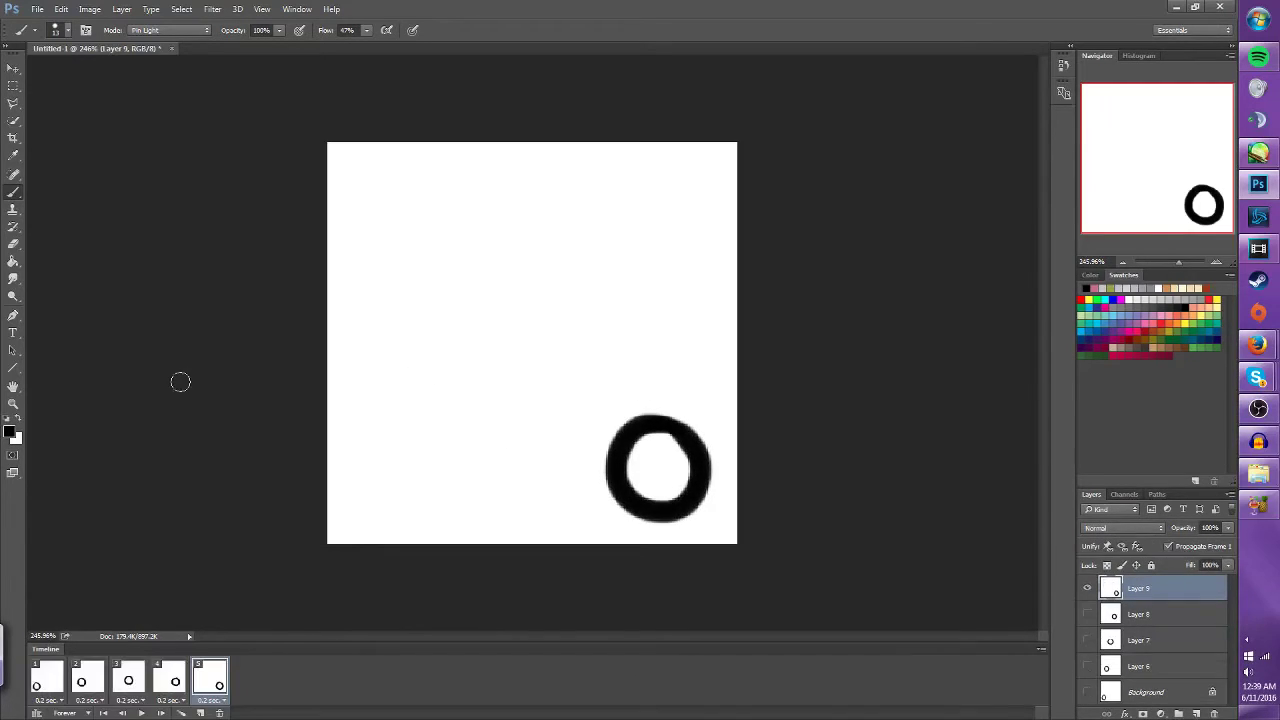
Open File > Export > Save for Web (Legacy) to preview the looping GIF
click(37, 9)
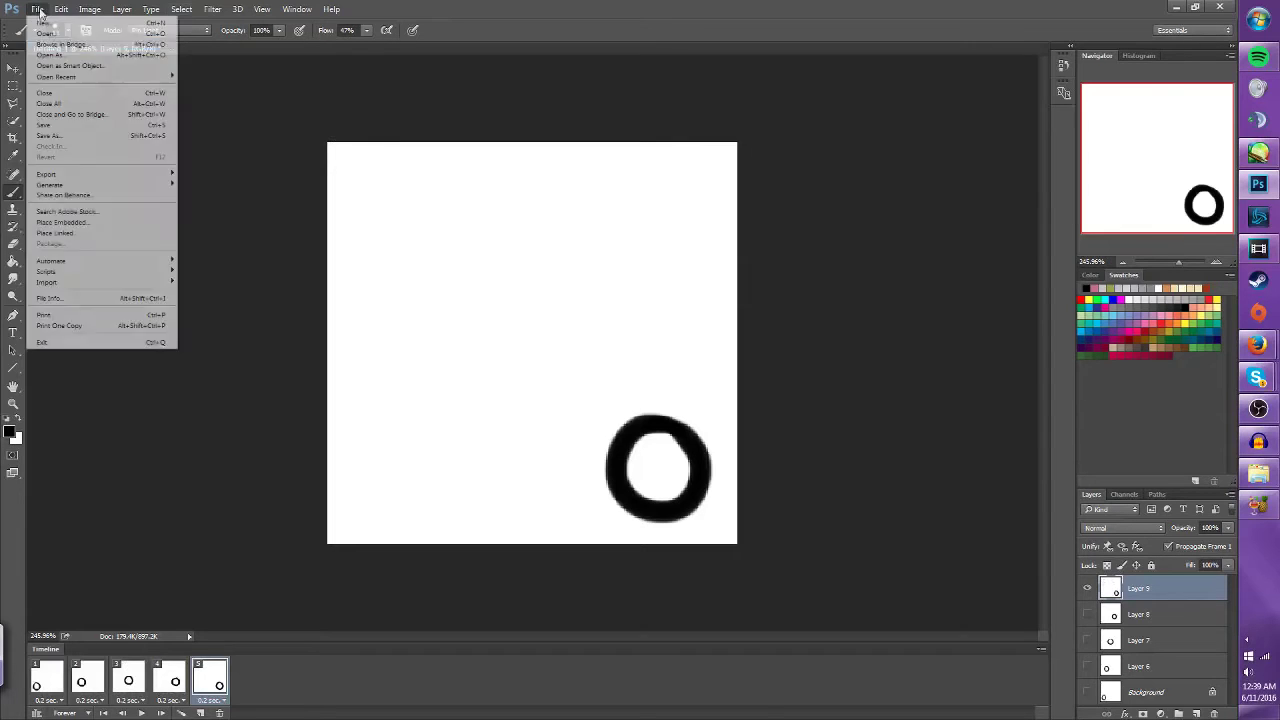
mouse_move(150, 176)
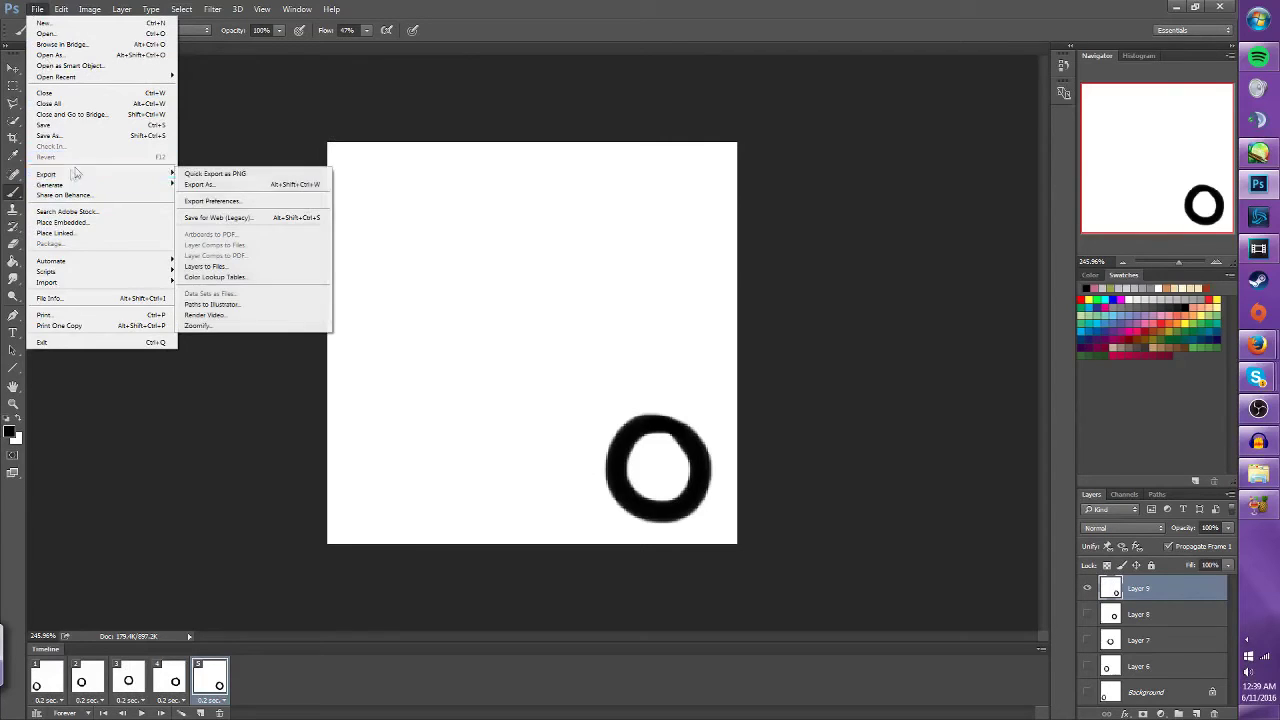
click(220, 217)
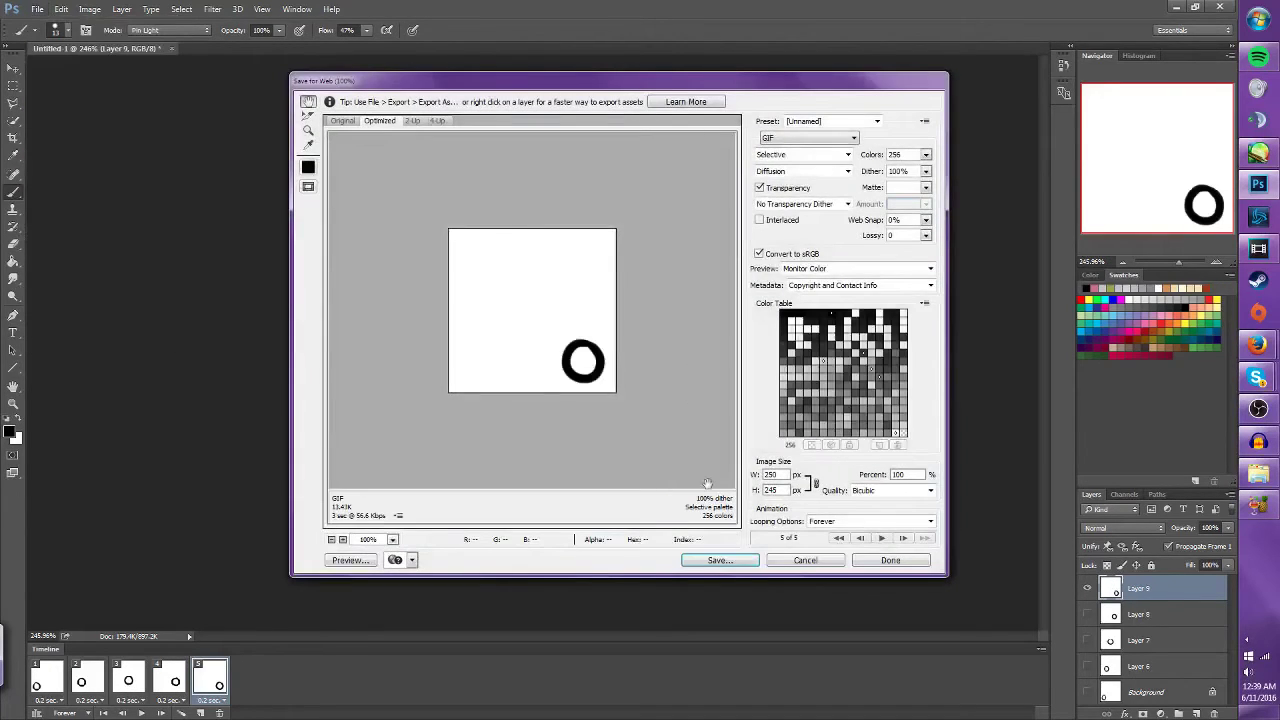
Preview the animation in Save for Web and save it as a GIF file
click(881, 538)
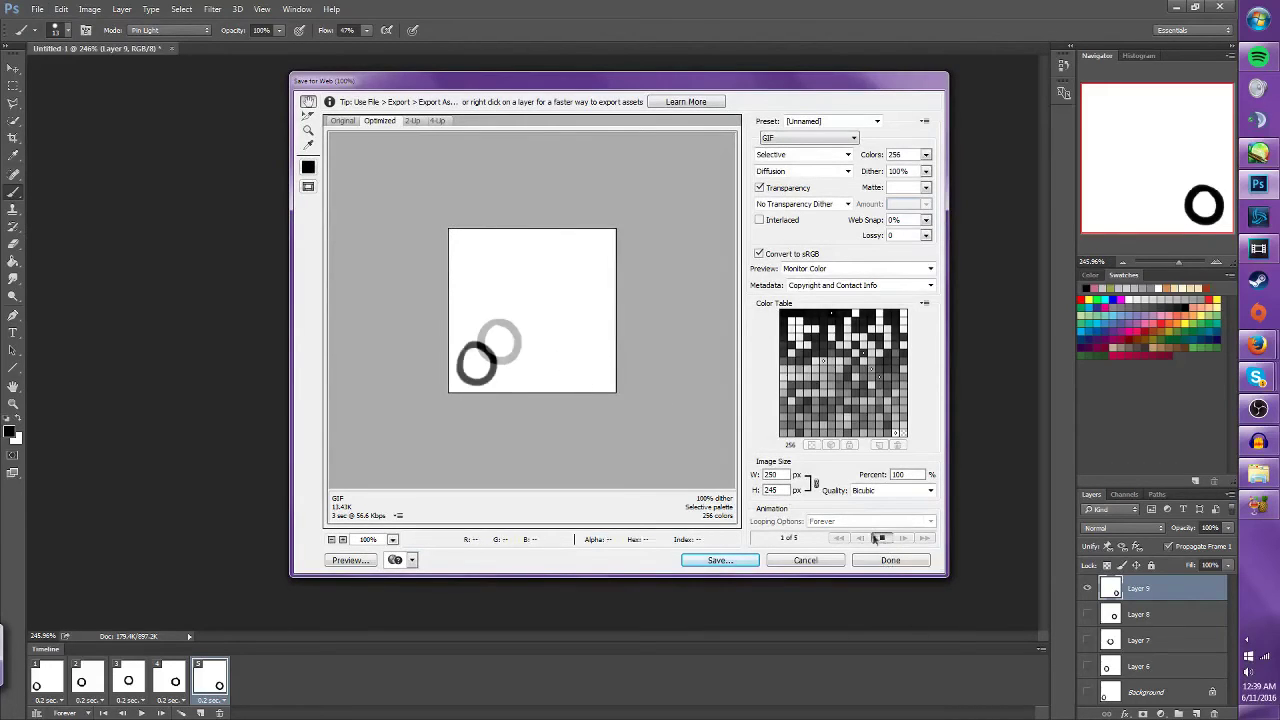
click(745, 559)
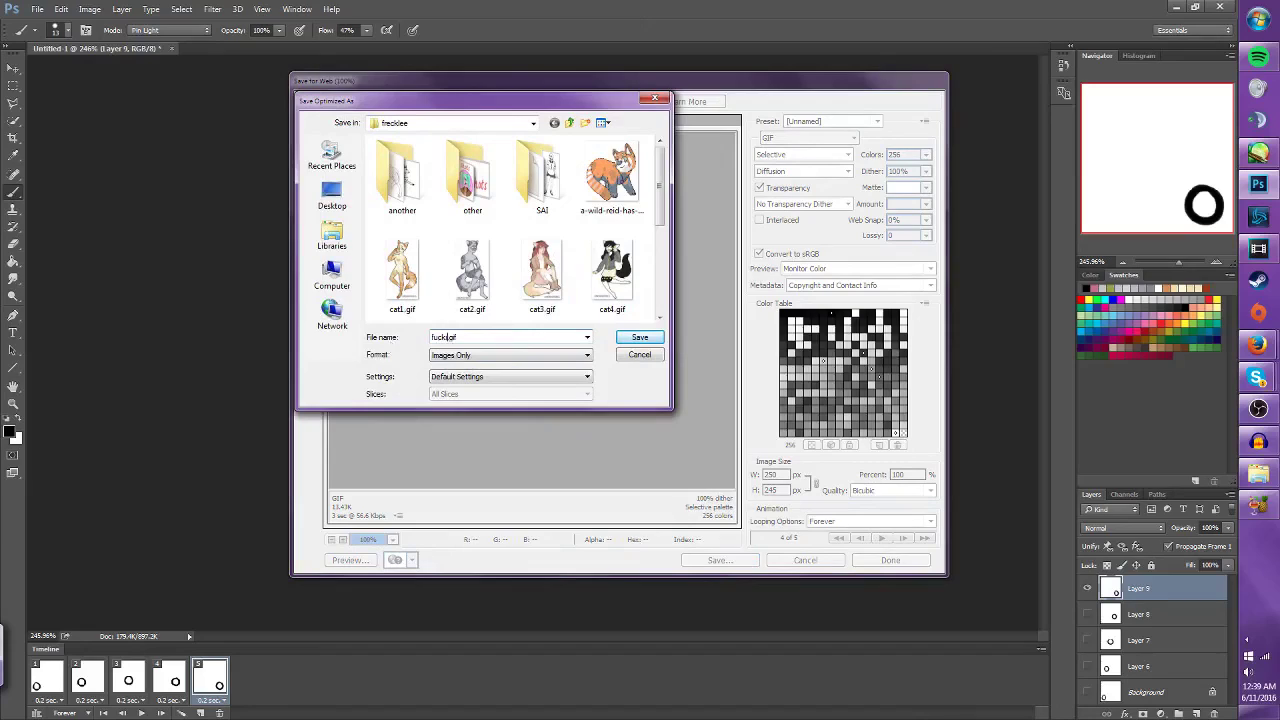
key(Return)
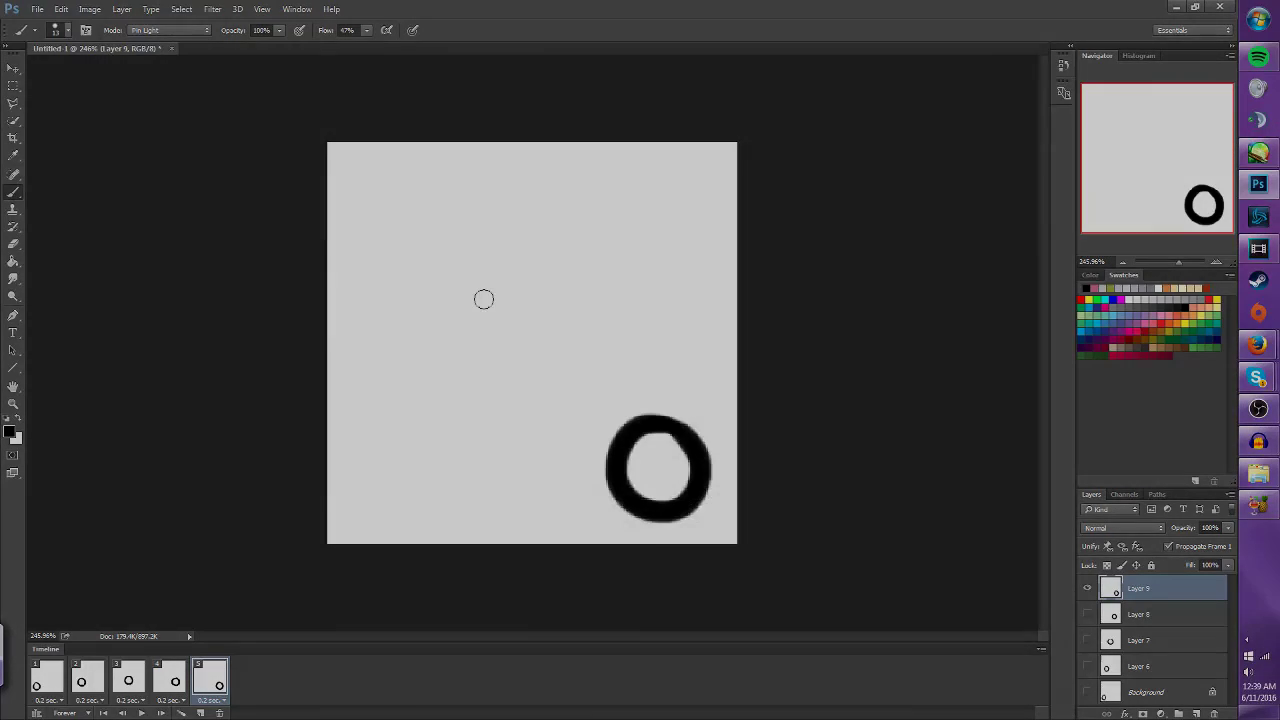